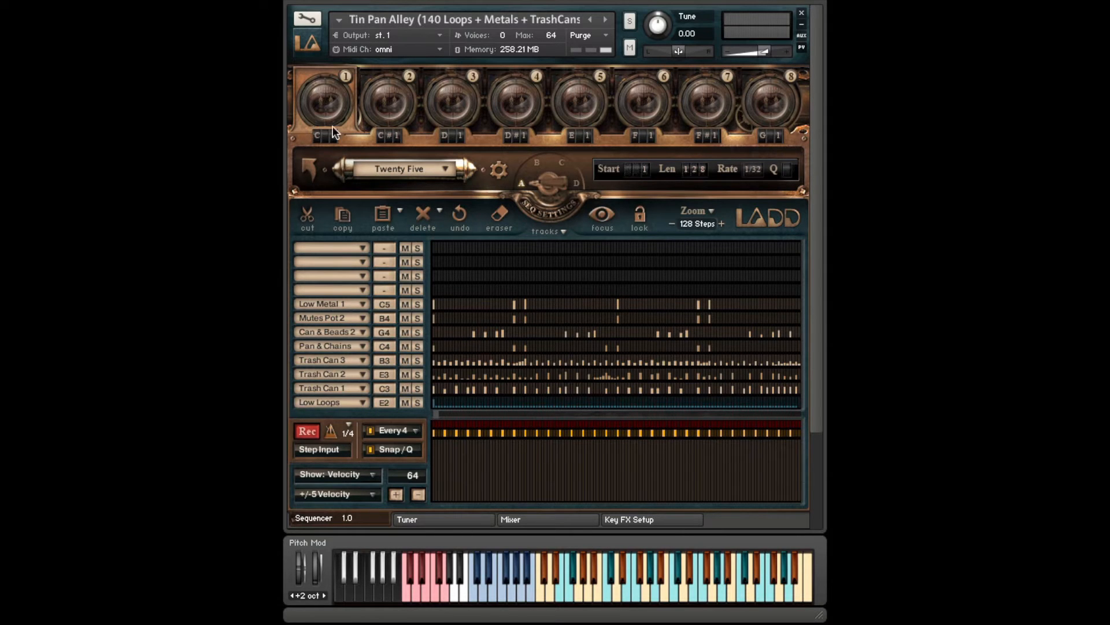
- Review the sequencer patterns in slots 2 through 8, returning to the Twenty Five pattern in slot 1
left_click(401, 100)
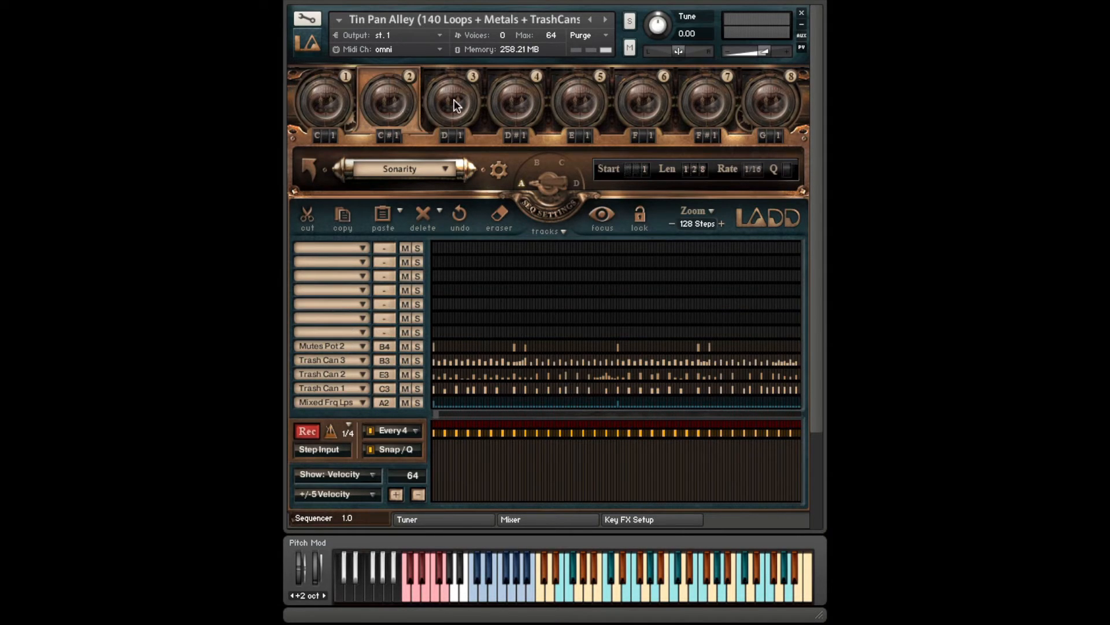
left_click(454, 100)
left_click(522, 102)
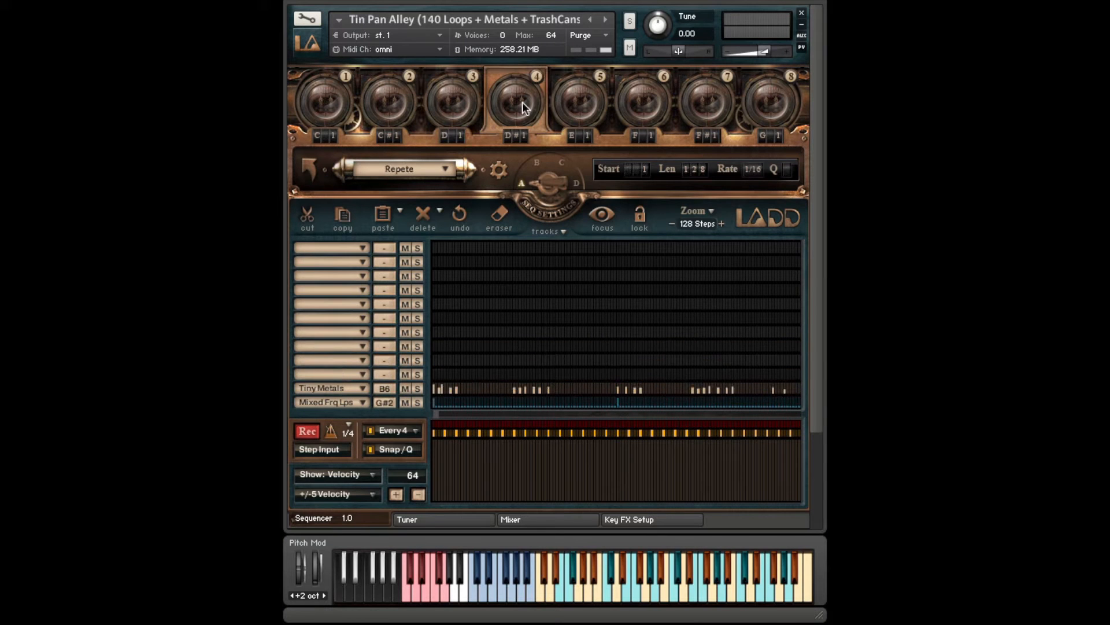
left_click(580, 108)
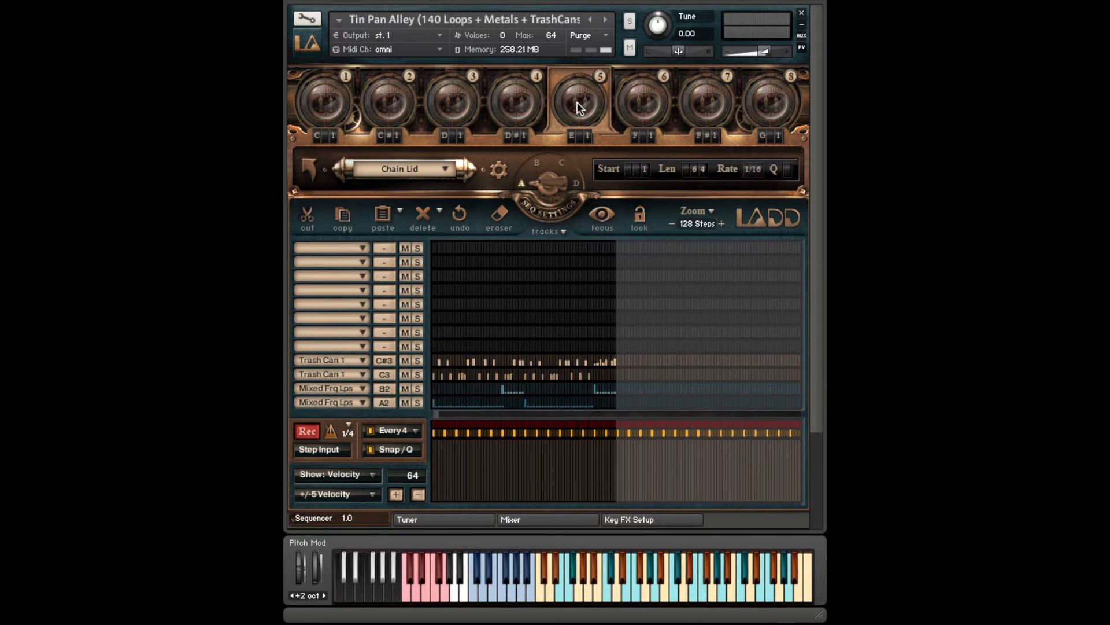
left_click(635, 105)
left_click(332, 107)
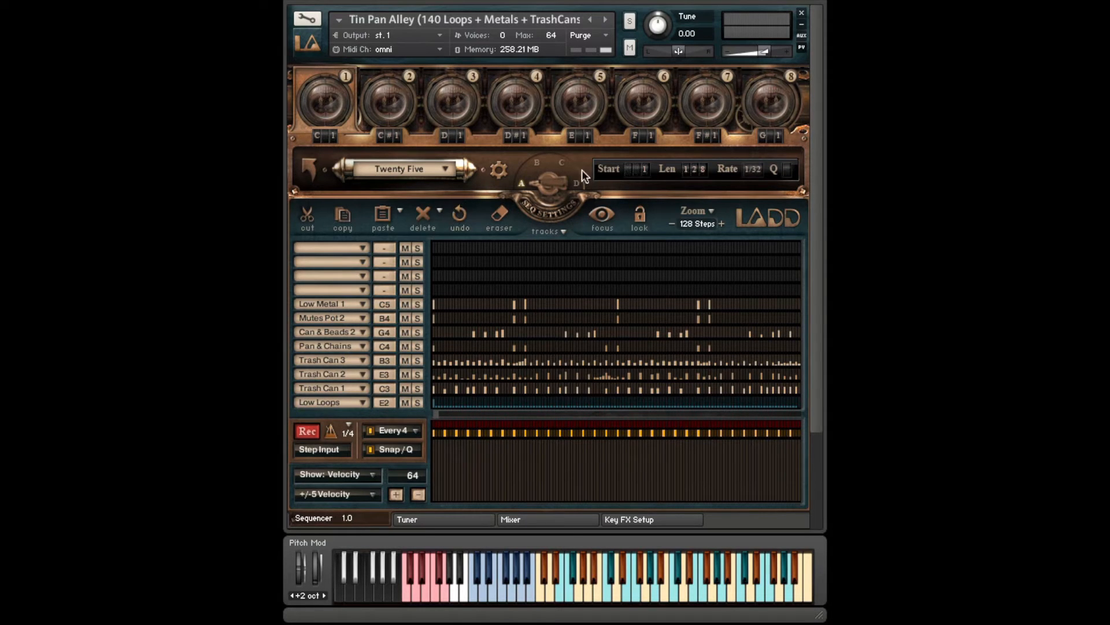
left_click(646, 107)
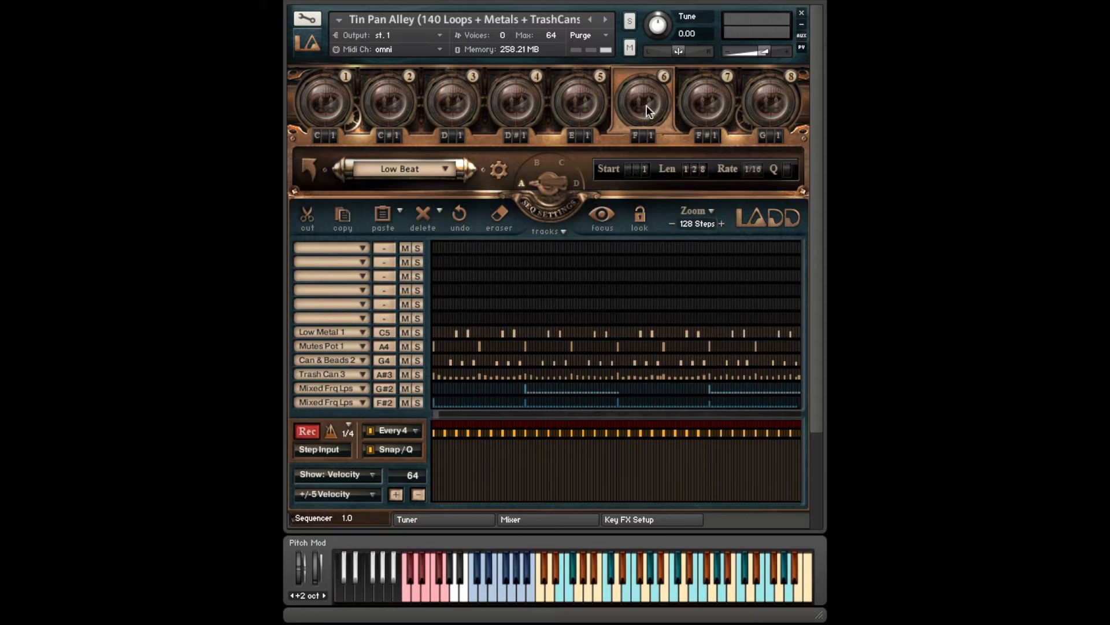
left_click(703, 107)
left_click(759, 102)
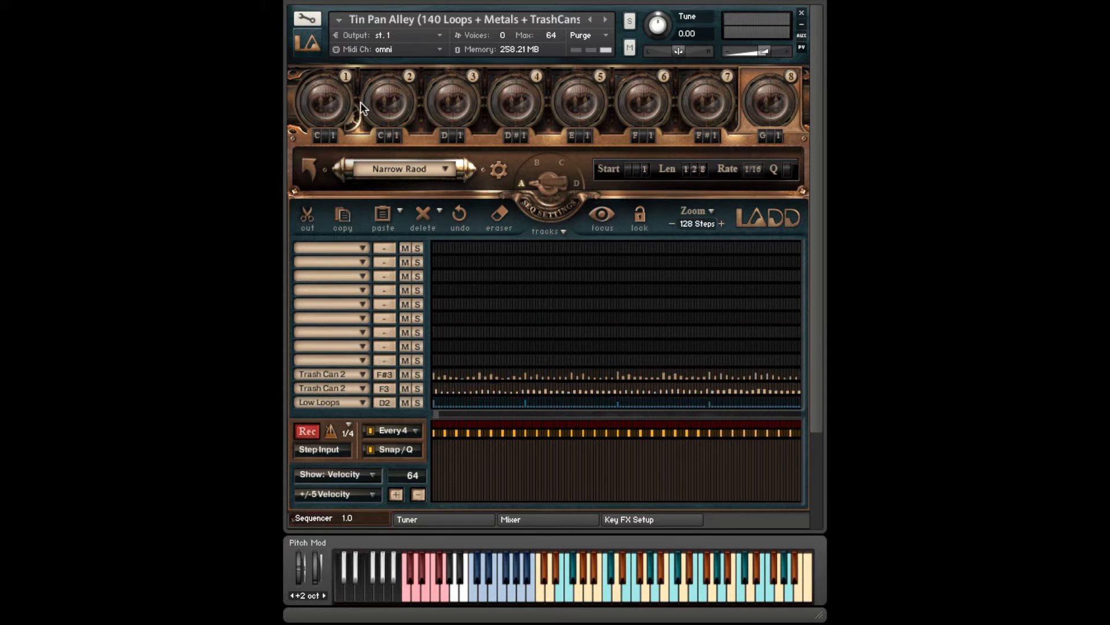
left_click(336, 102)
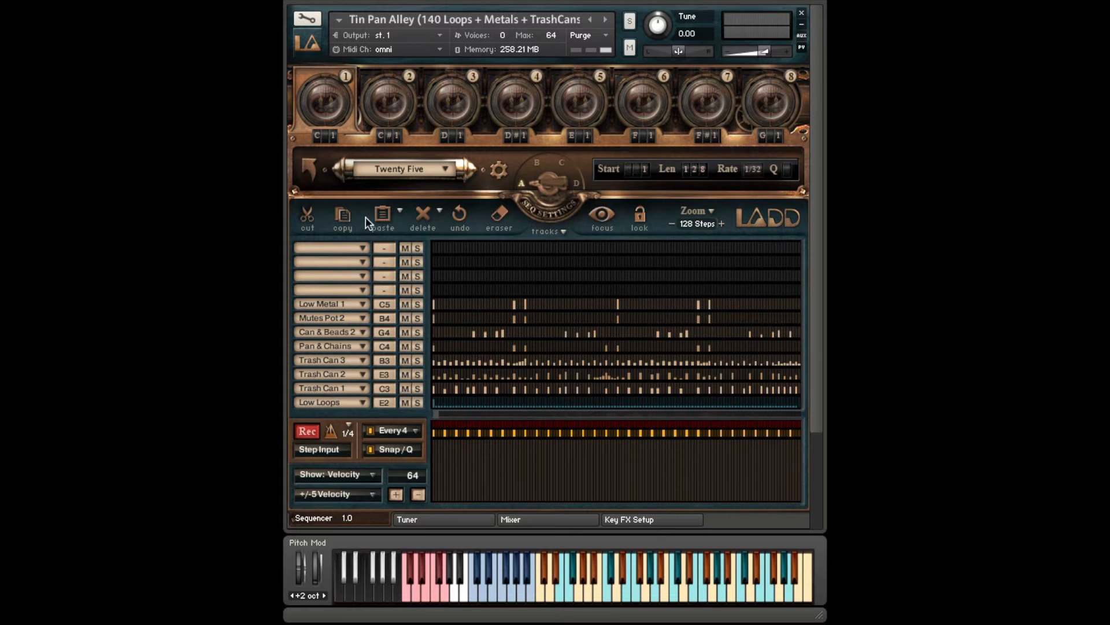
mouse_move(335, 134)
left_mouse_down()
mouse_move(335, 86)
mouse_move(333, 154)
left_mouse_up()
mouse_move(336, 136)
left_mouse_down()
mouse_move(335, 75)
mouse_move(332, 148)
left_mouse_up()
left_click(363, 289)
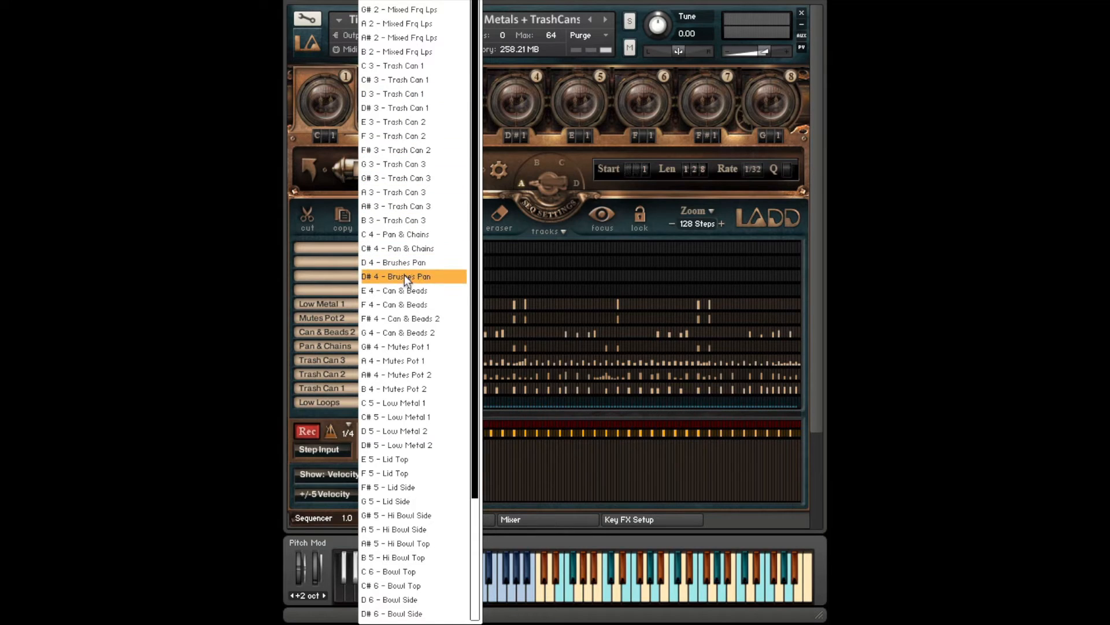
left_click(527, 239)
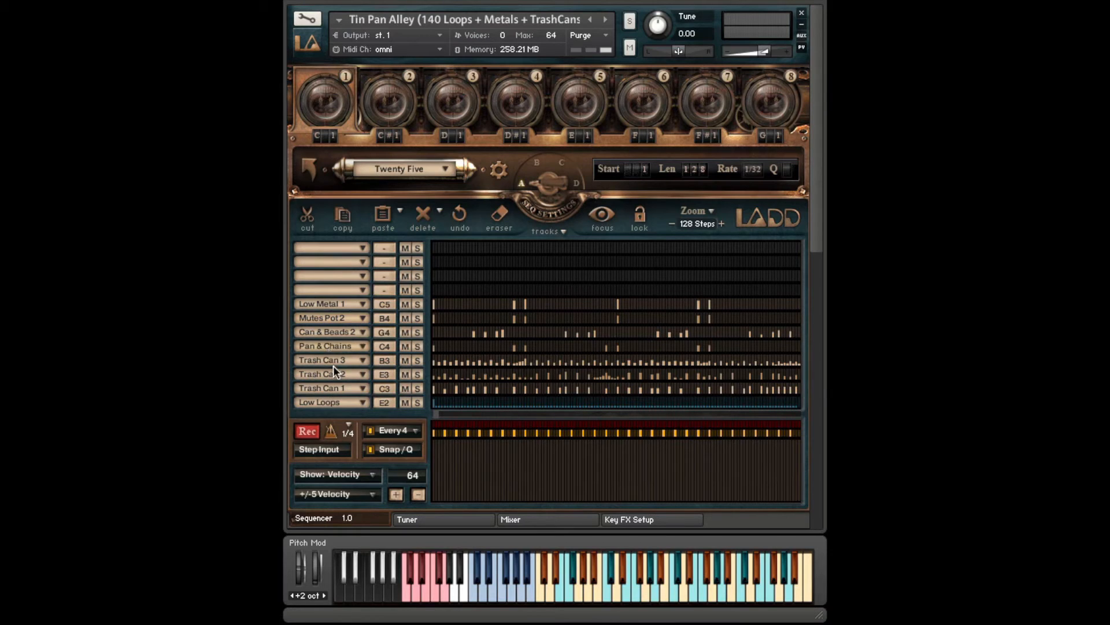
- Increment the assigned notes of all Twenty Five pattern tracks by +1 three times
left_click(564, 231)
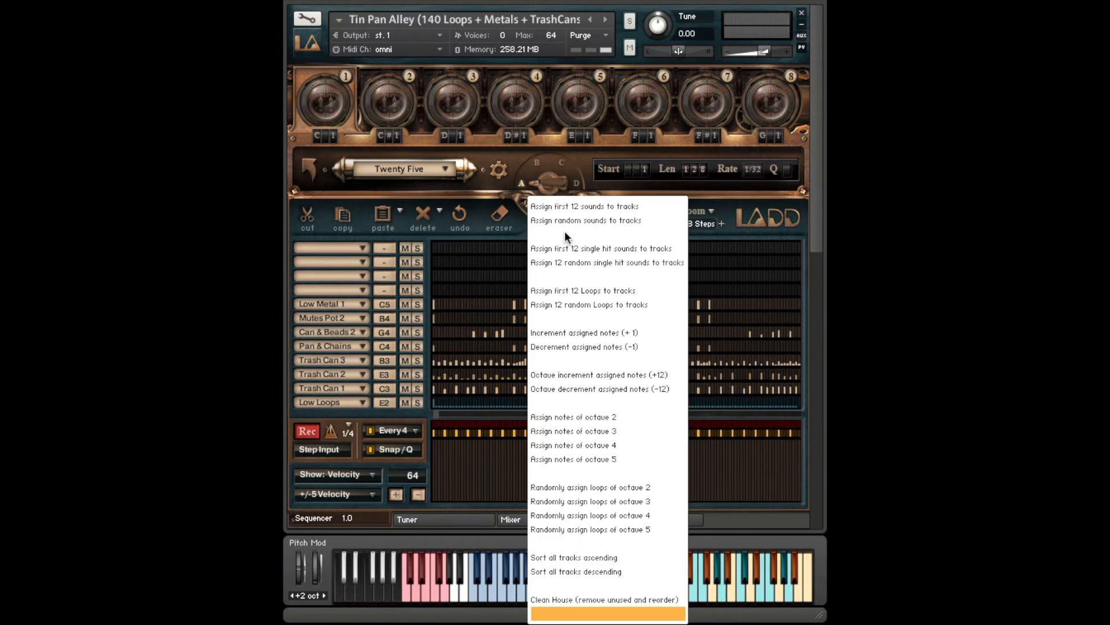
left_click(599, 333)
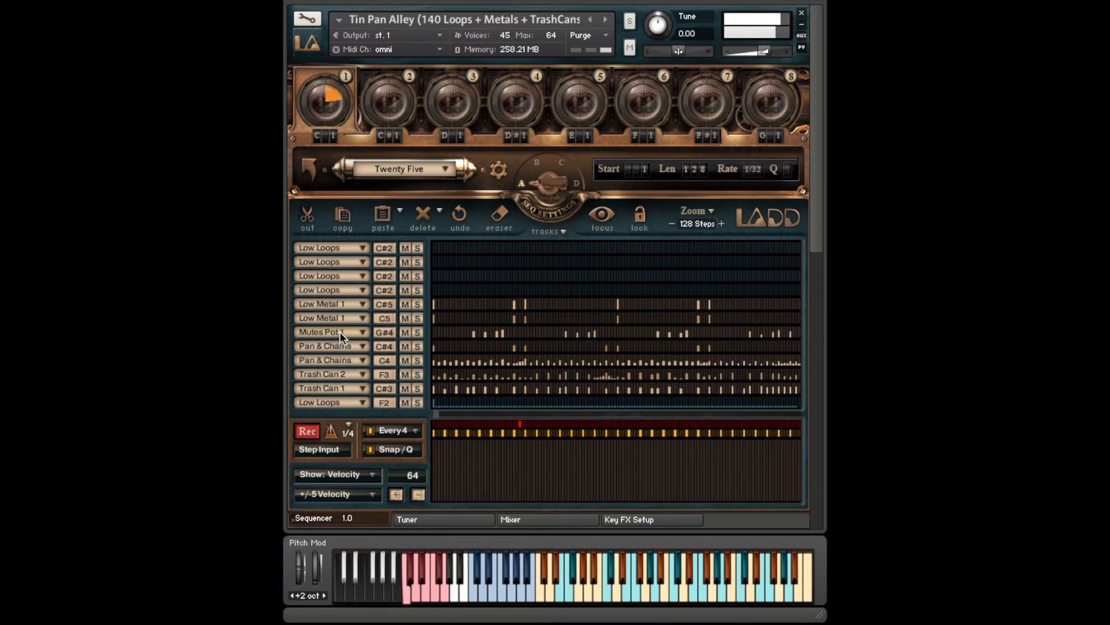
left_click(563, 232)
left_click(565, 334)
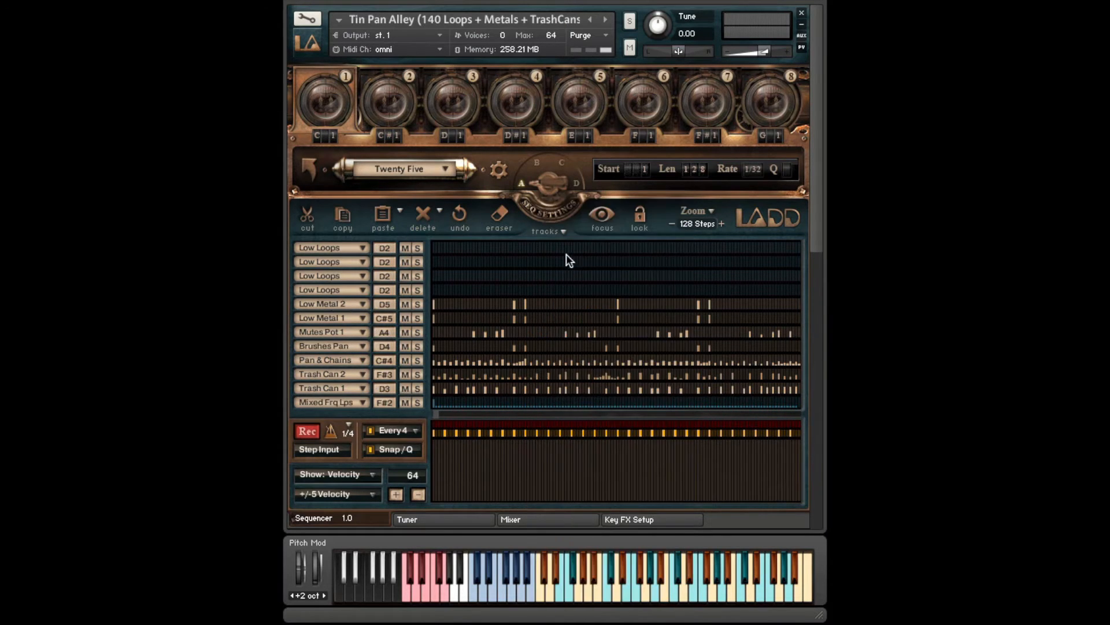
left_click(564, 233)
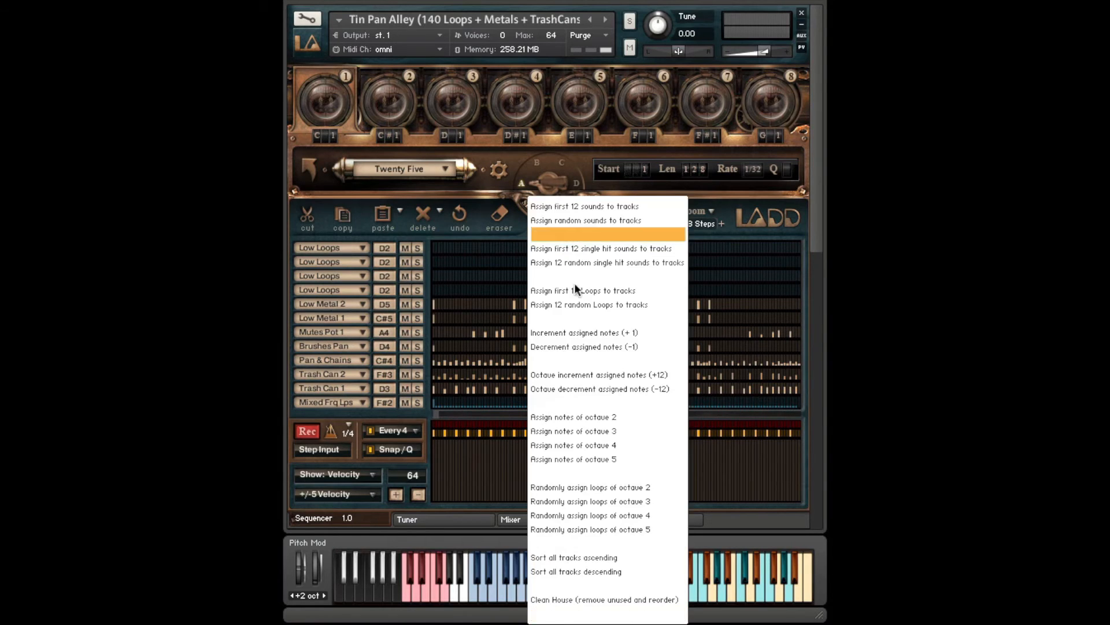
left_click(571, 328)
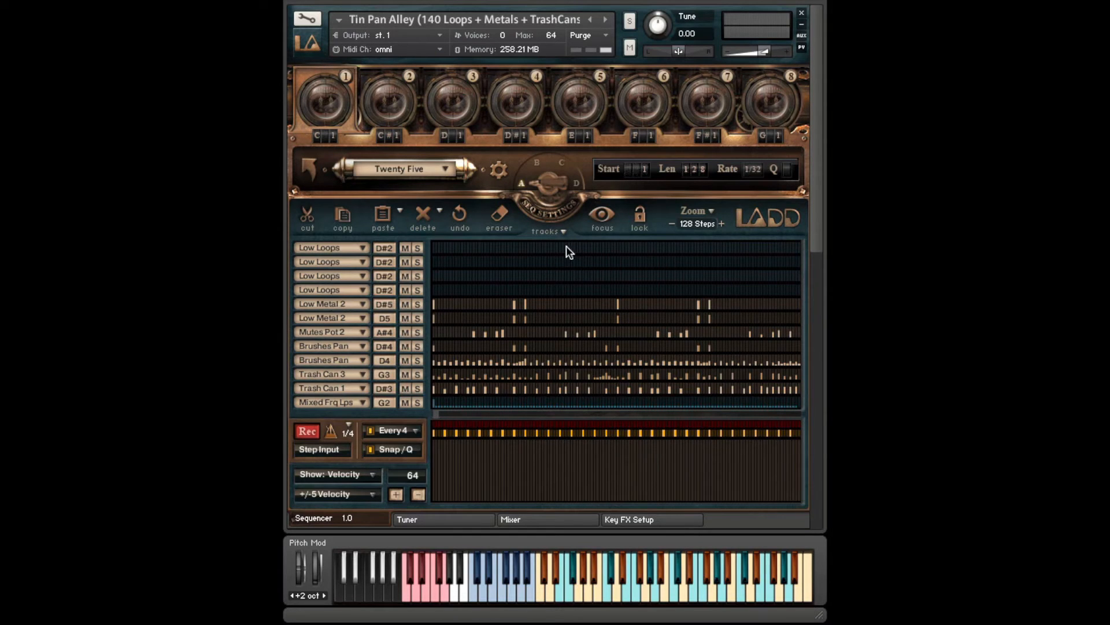
- Assign the notes of octave 3, octave 4 and finally octave 5 to the Twenty Five pattern's tracks
left_click(560, 232)
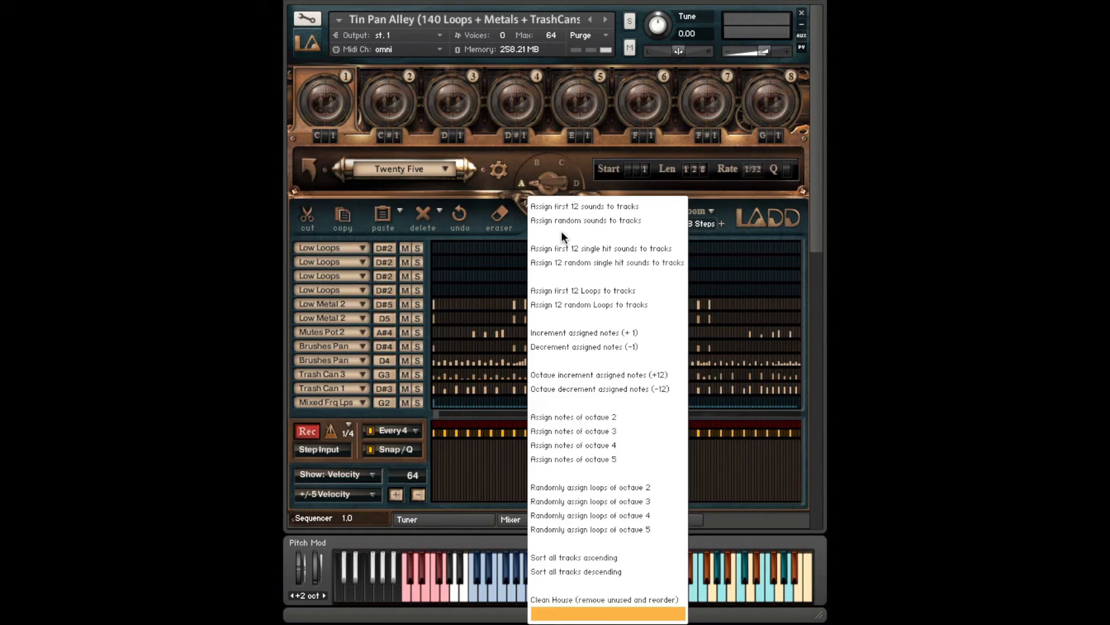
left_click(598, 431)
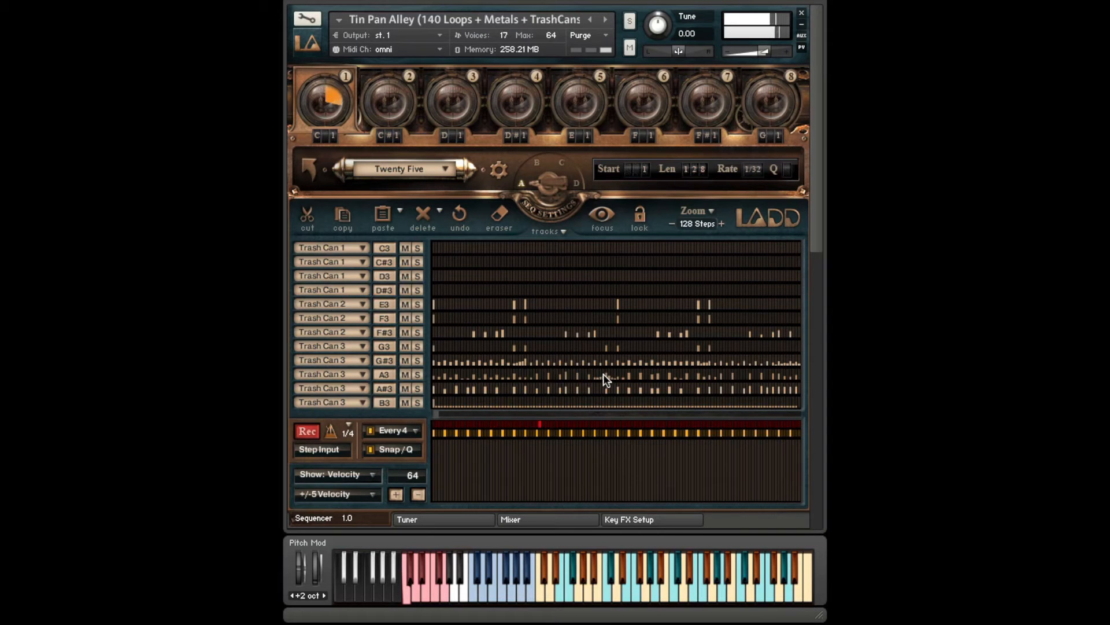
left_click(562, 232)
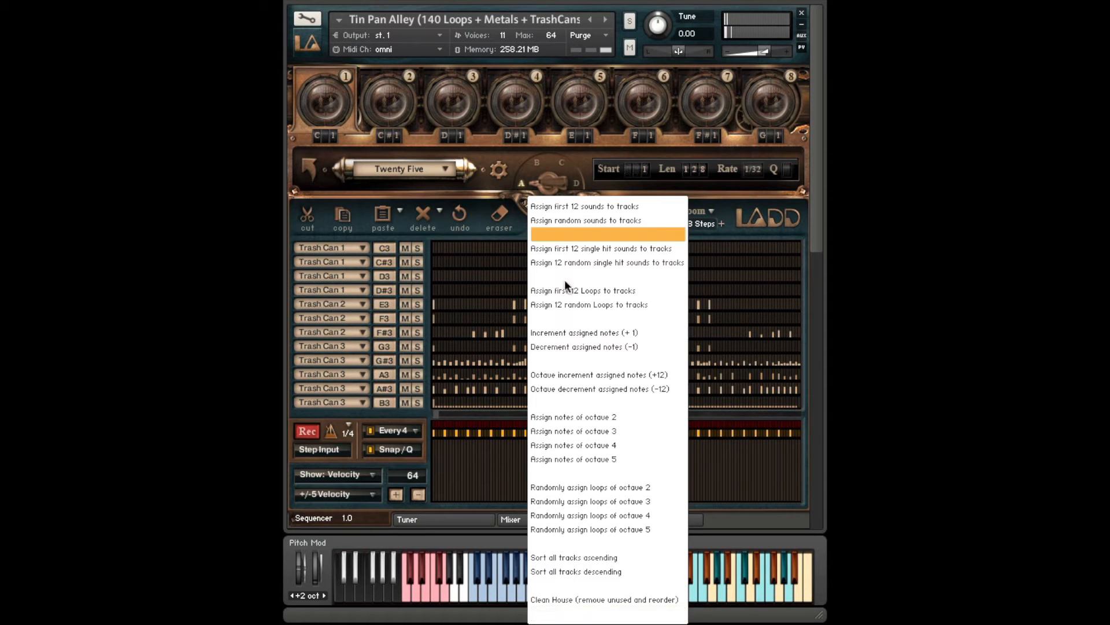
left_click(574, 445)
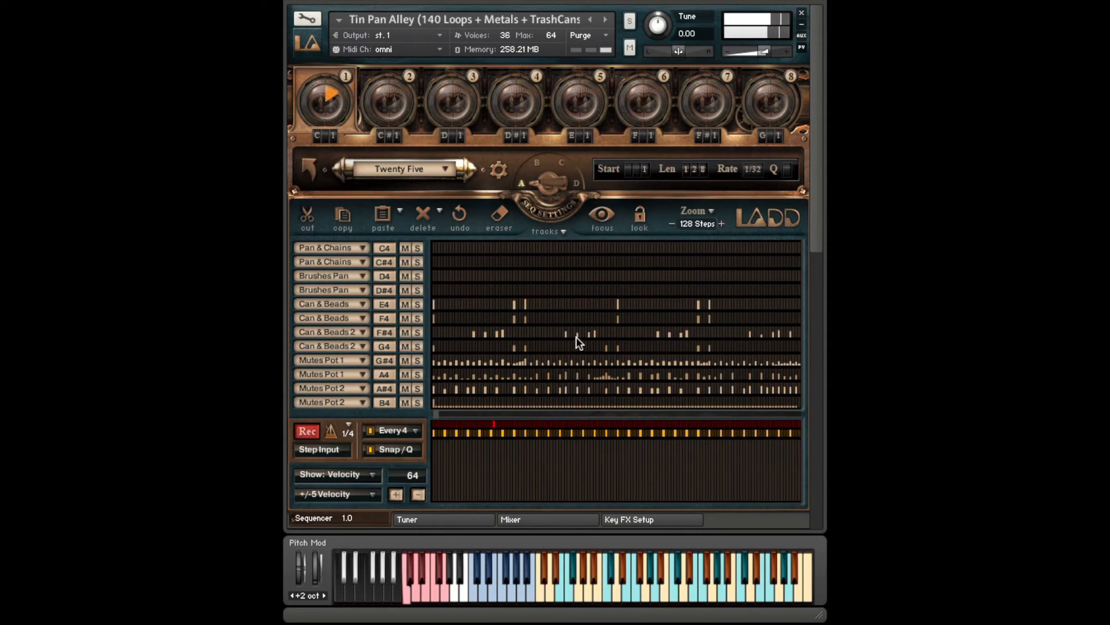
left_click(563, 232)
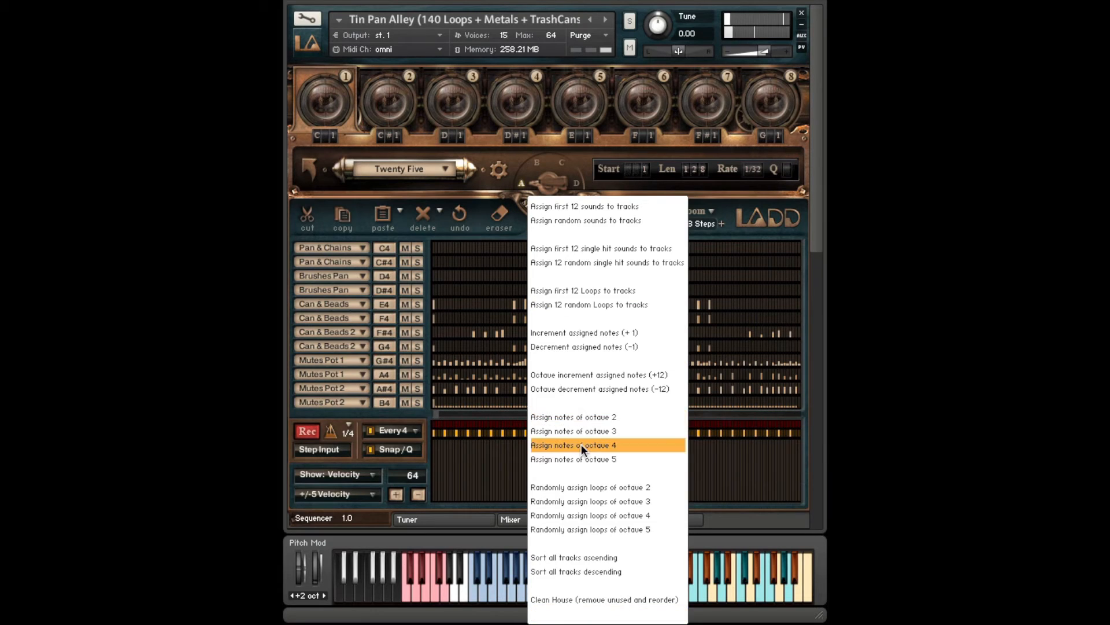
left_click(581, 459)
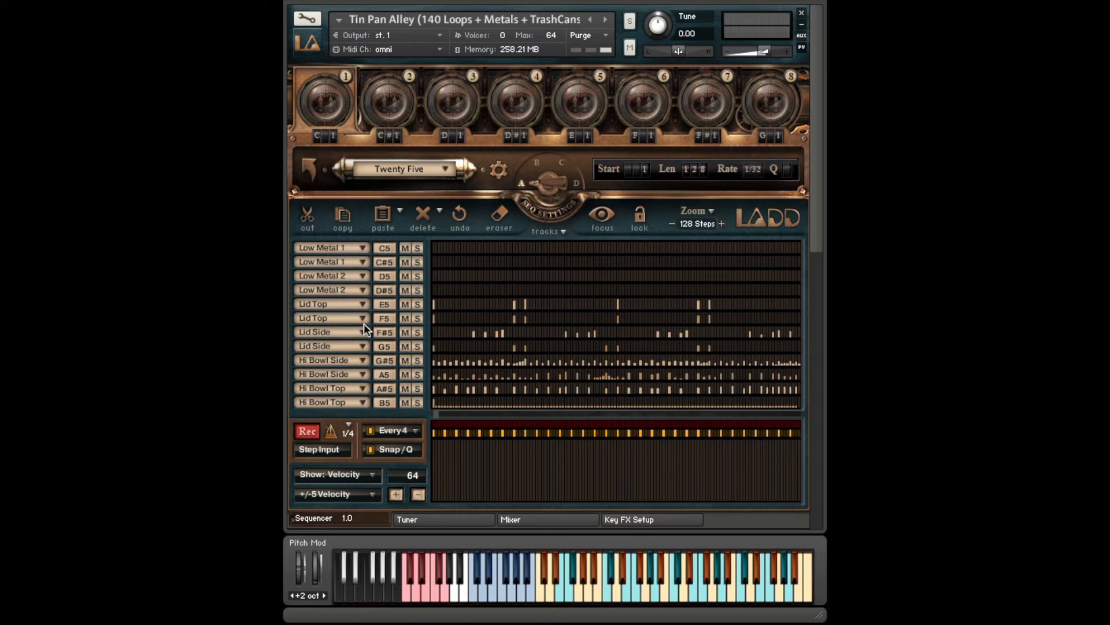
- Assign 12 random single hit sounds to the tracks twice to try different kits on the pattern
left_click(563, 232)
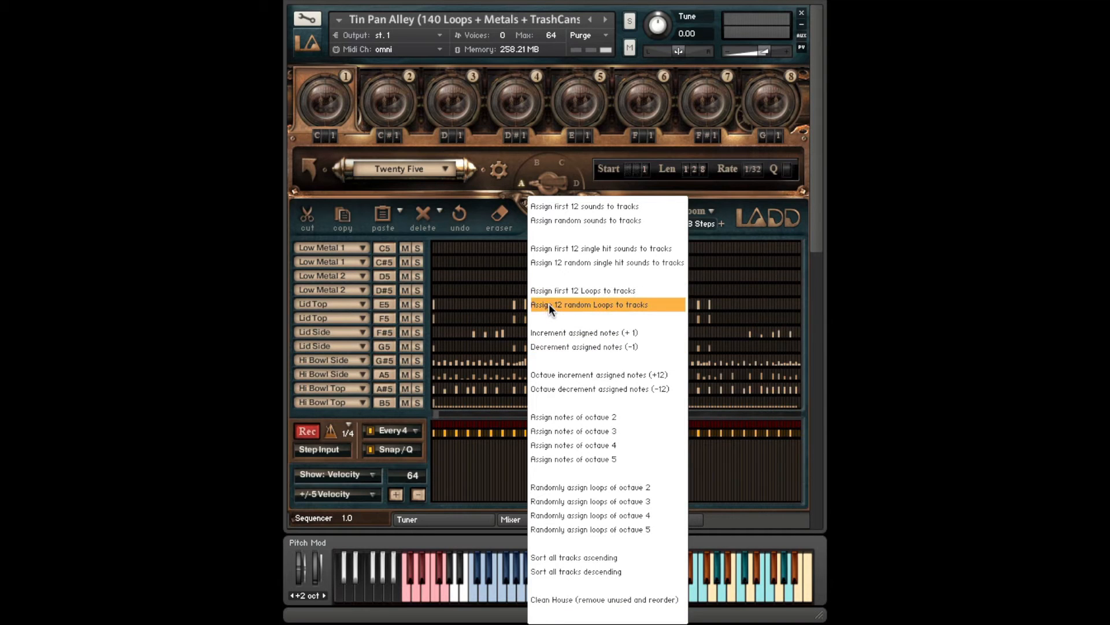
left_click(546, 264)
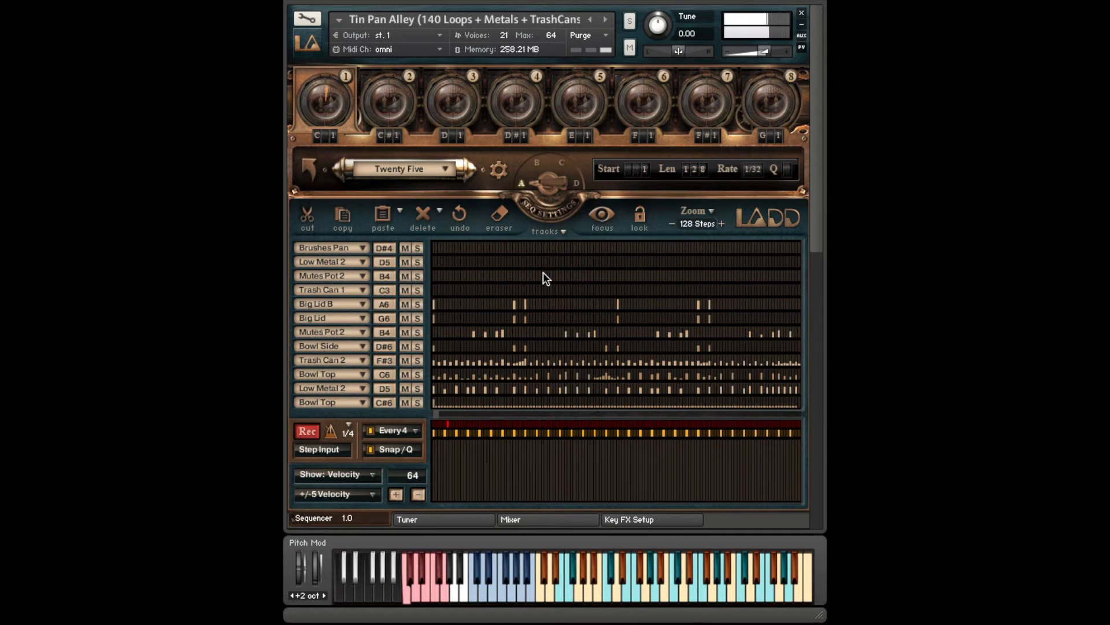
left_click(564, 233)
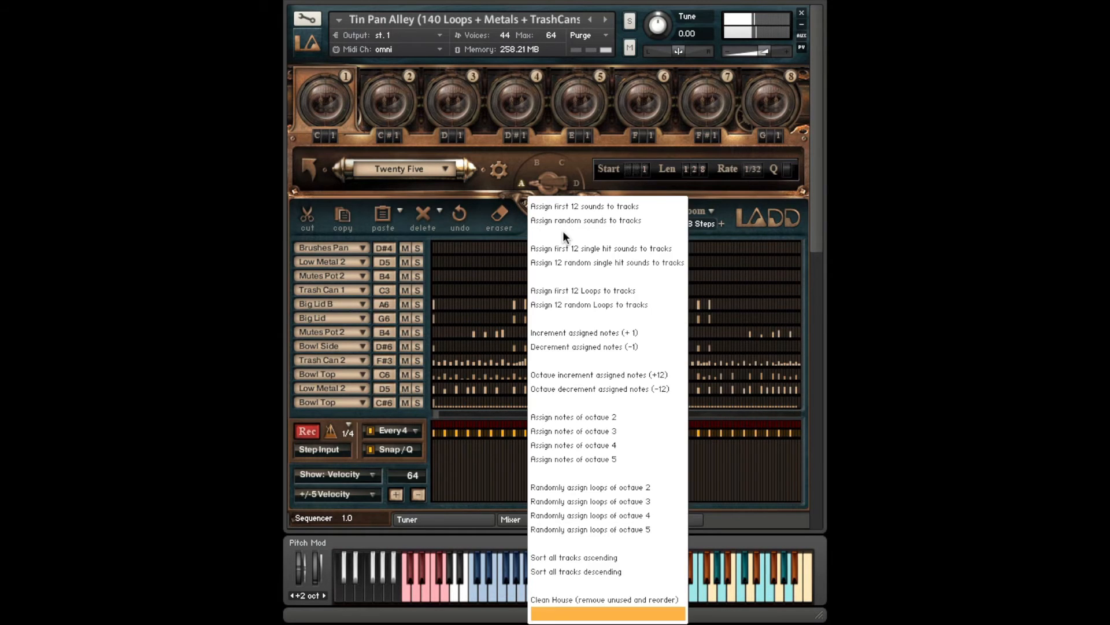
left_click(561, 261)
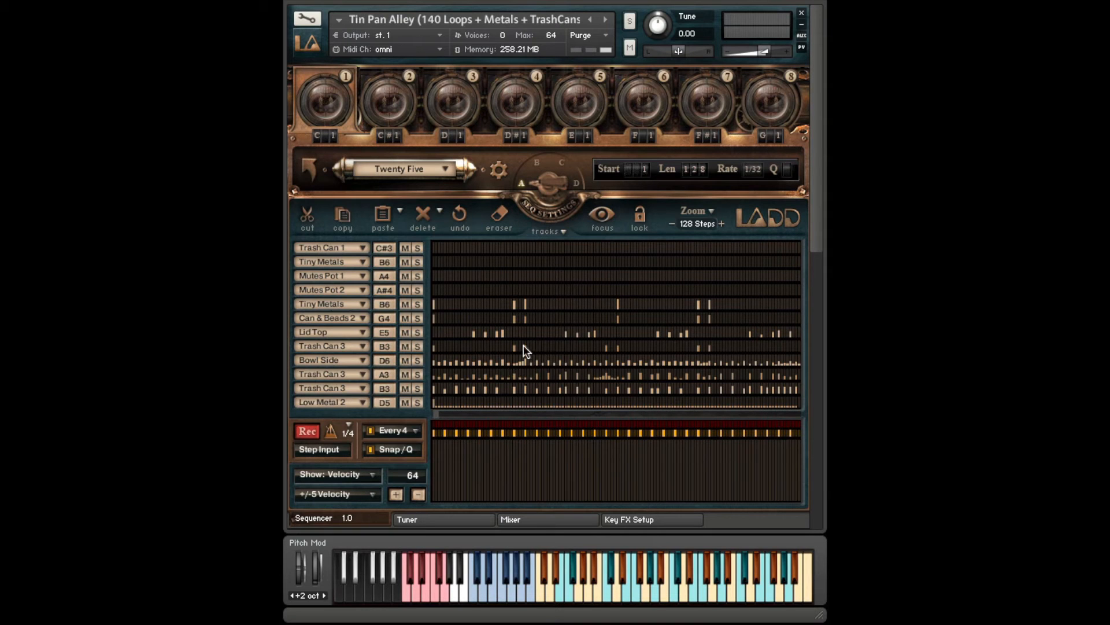
- Assign 12 random loops to the tracks of the Twenty Five pattern
left_click(563, 230)
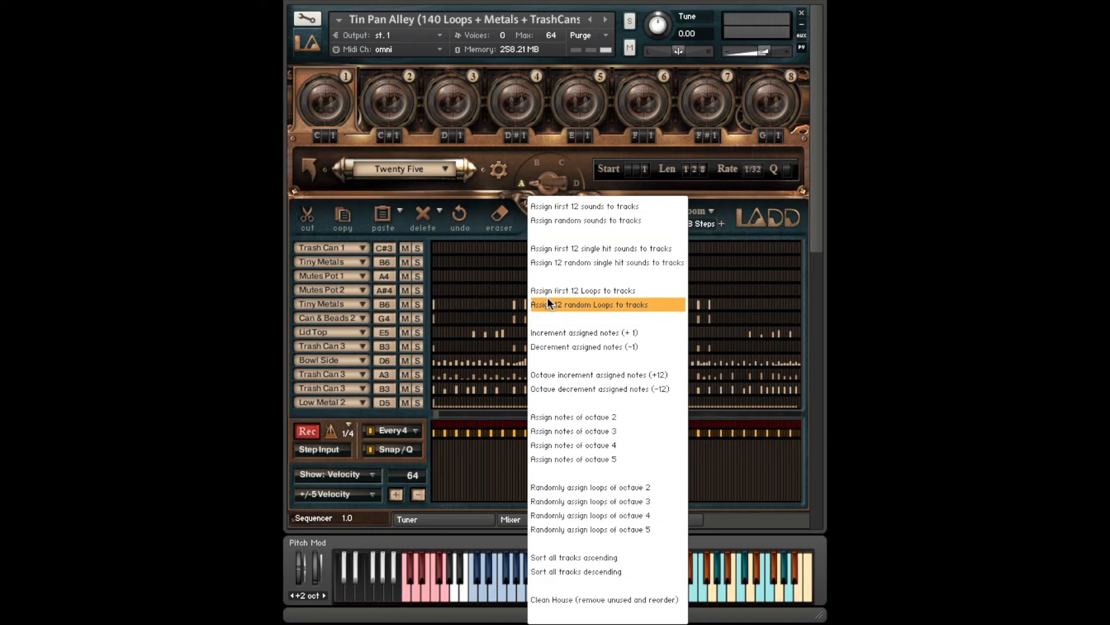
left_click(589, 305)
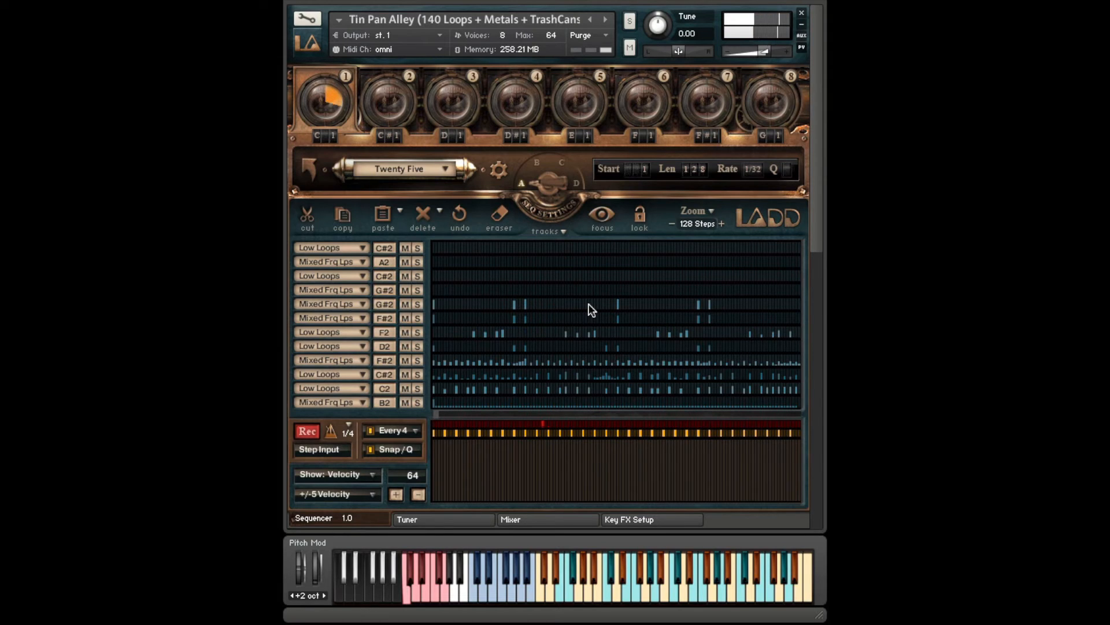
left_click(417, 388)
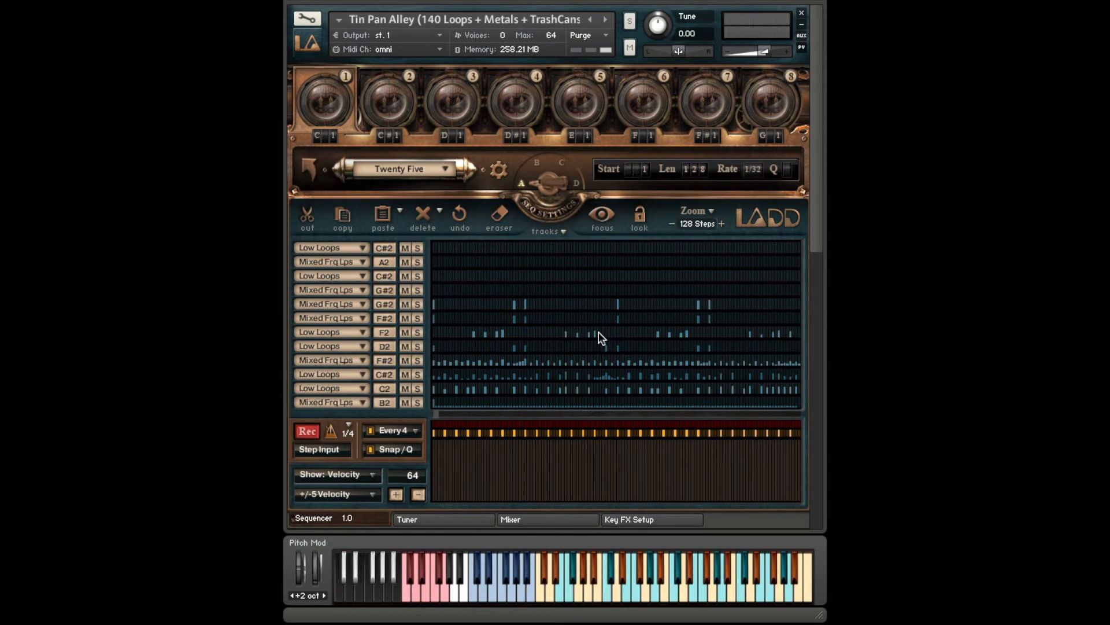
left_click(564, 231)
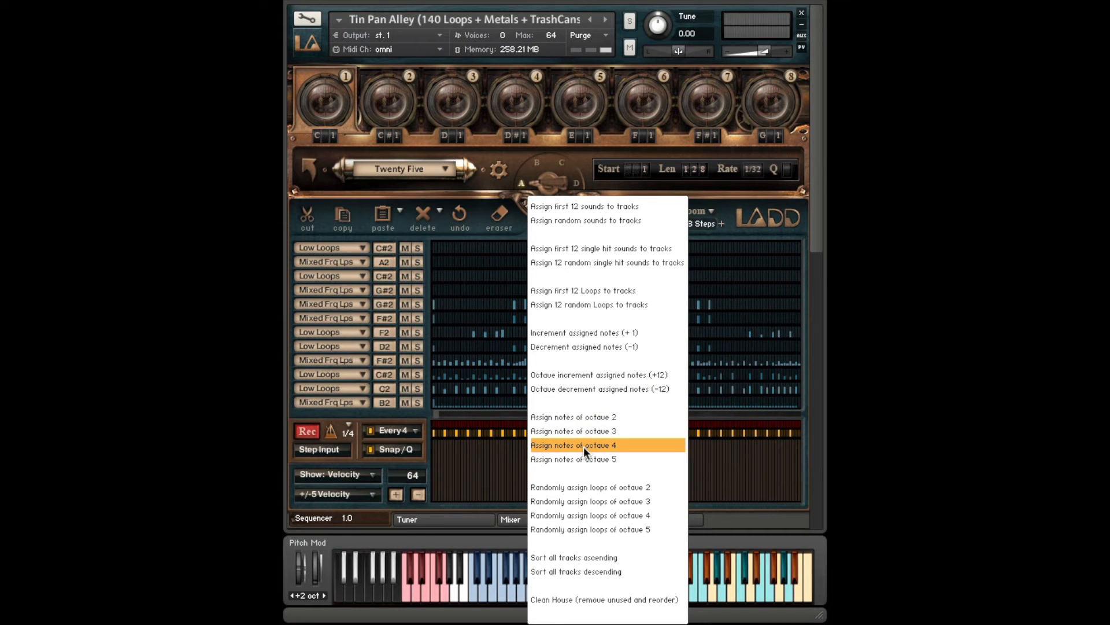
left_click(496, 255)
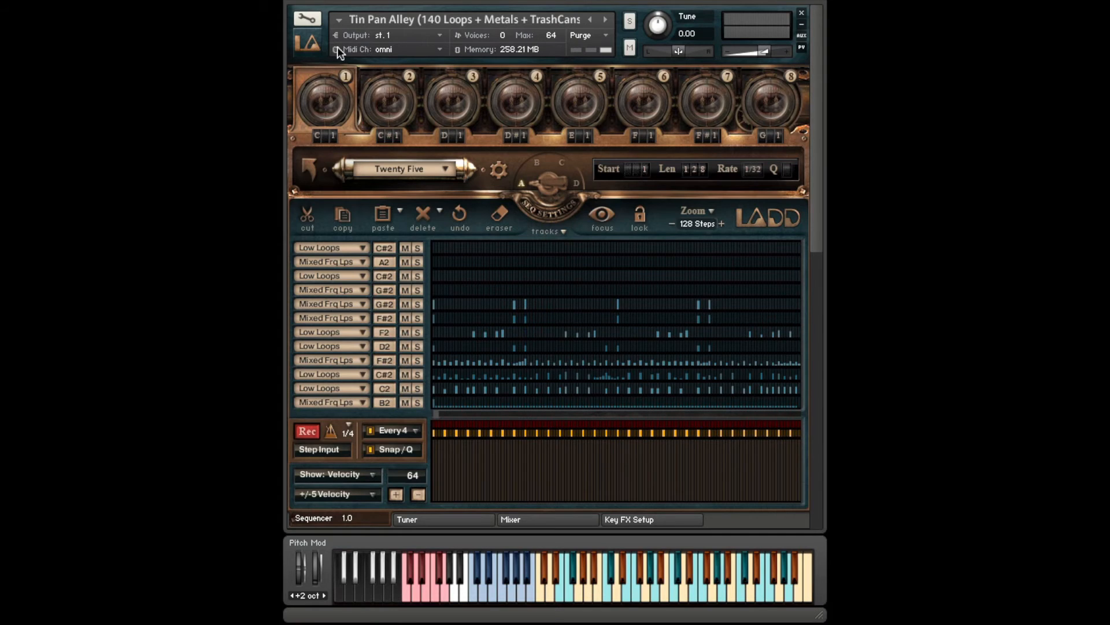
- Collapse and mute the Tin Pan Alley instrument, and unmute Orchestral Perc (Large)
left_click(311, 40)
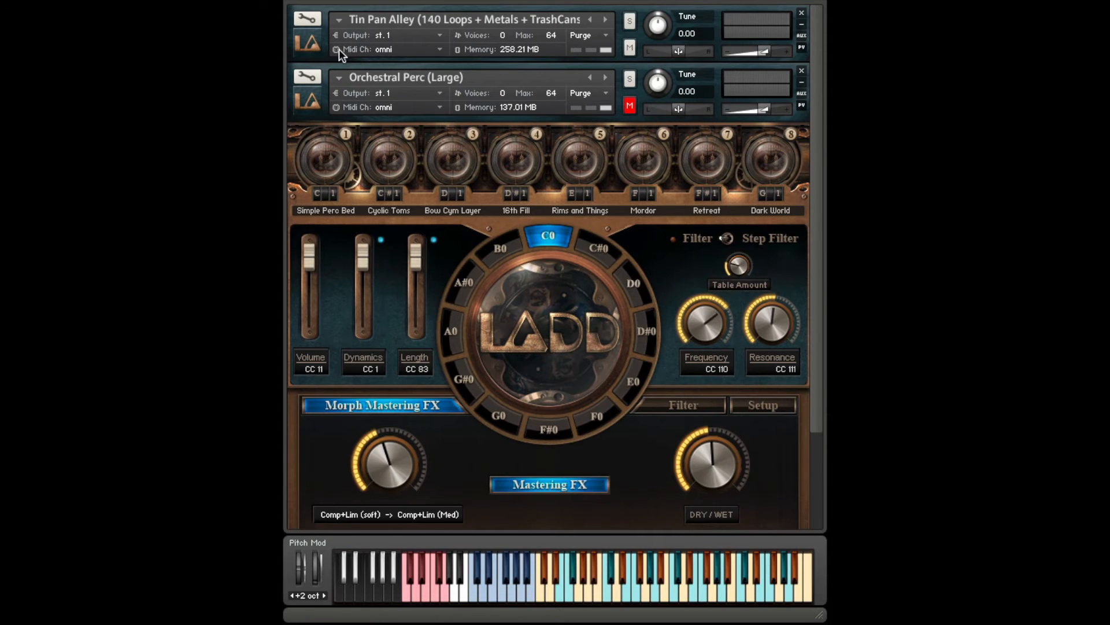
left_click(630, 47)
left_click_drag(817, 58, 807, 108)
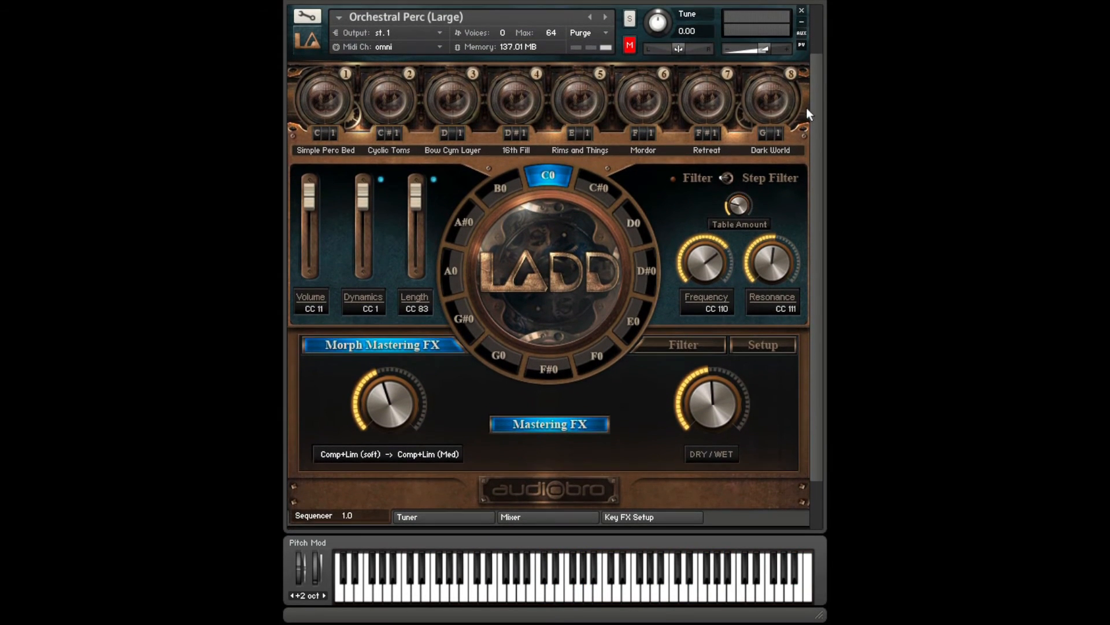
left_click(631, 44)
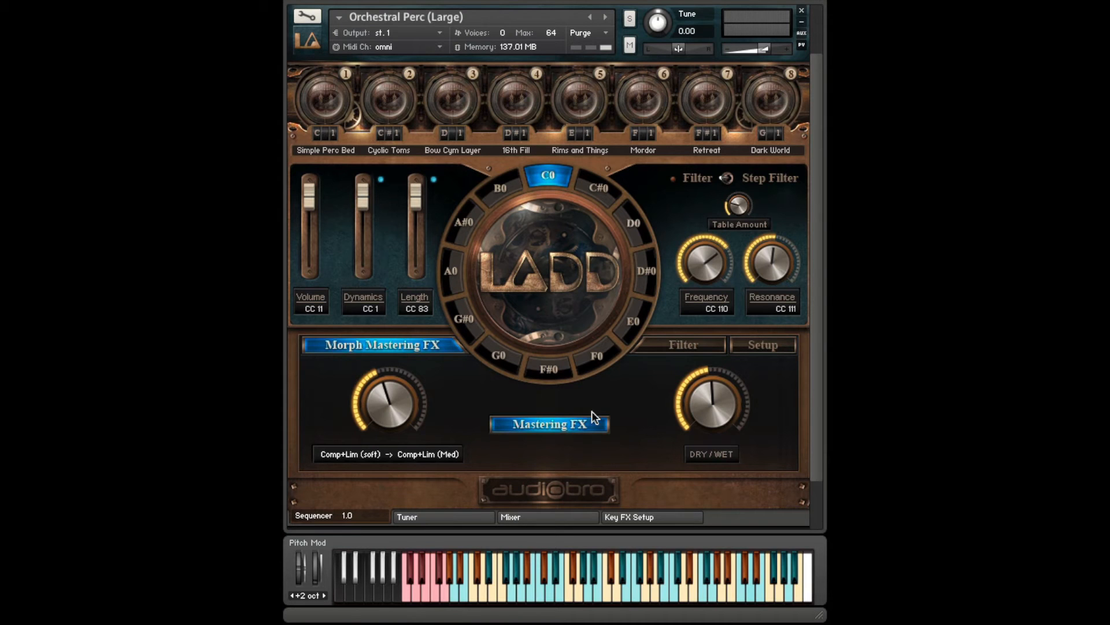
- In the Simple Perc Bed pattern, switch Focus off and Lock on, and select the second empty track
left_click(327, 99)
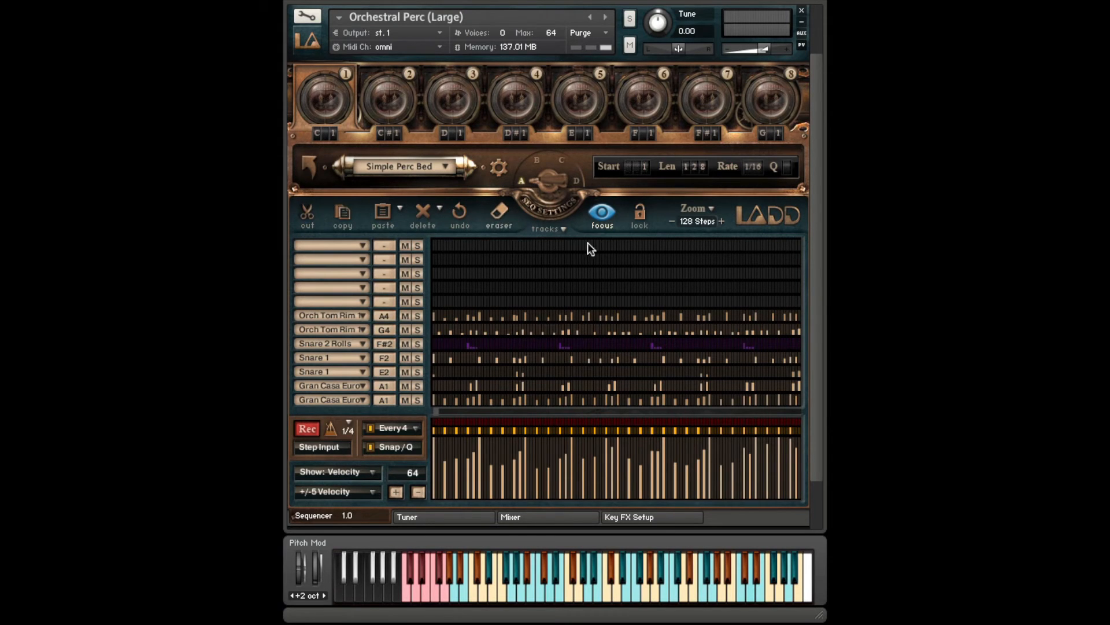
left_click(602, 215)
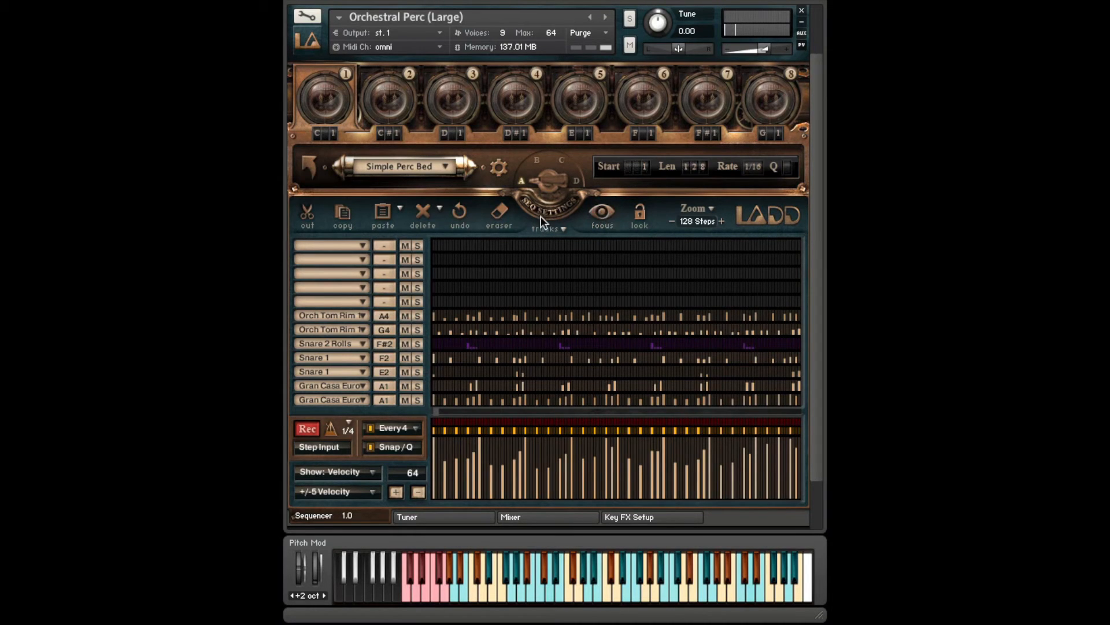
left_click(641, 215)
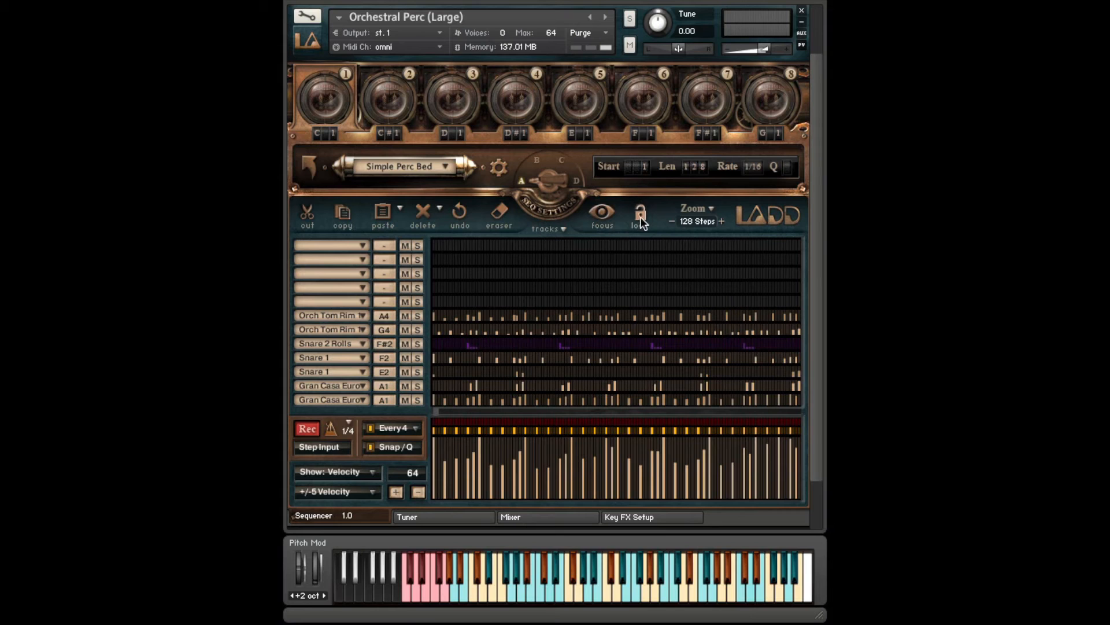
left_click(530, 259)
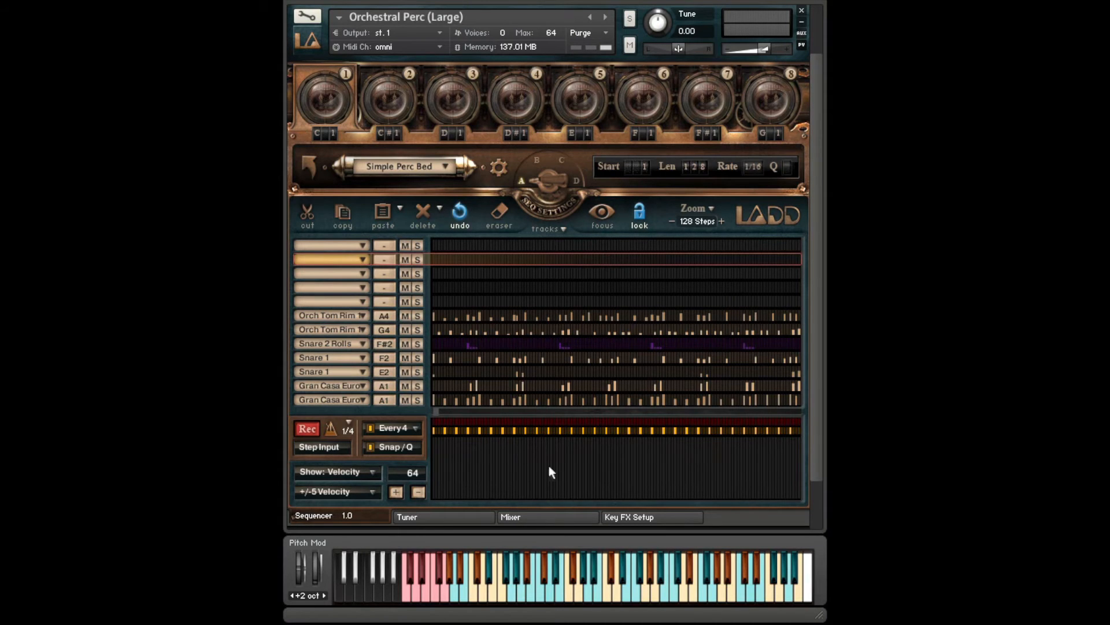
- Try to redraw the velocities of the lowest Gran Casa track with Lock on, and switch Lock off
left_click(327, 398)
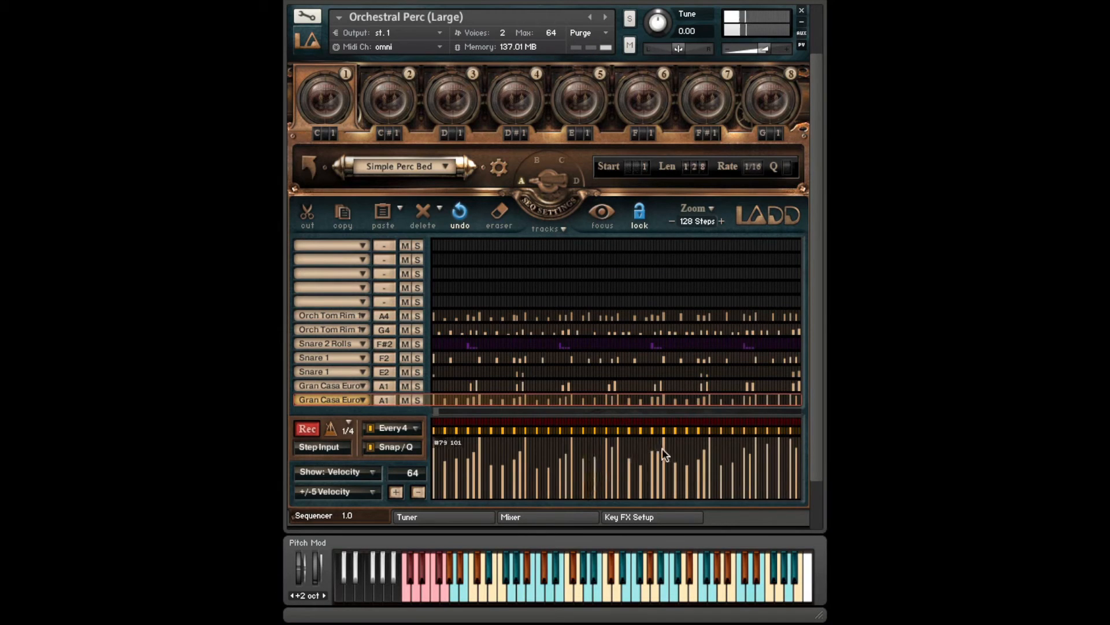
left_click_drag(662, 448, 546, 464)
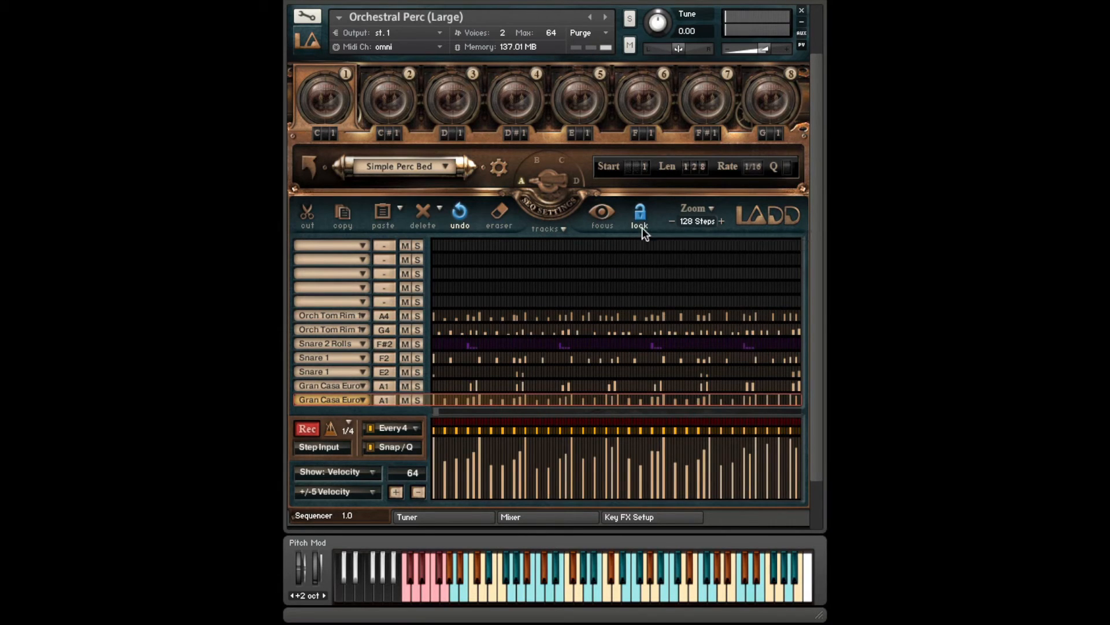
left_click(641, 224)
left_click(331, 399)
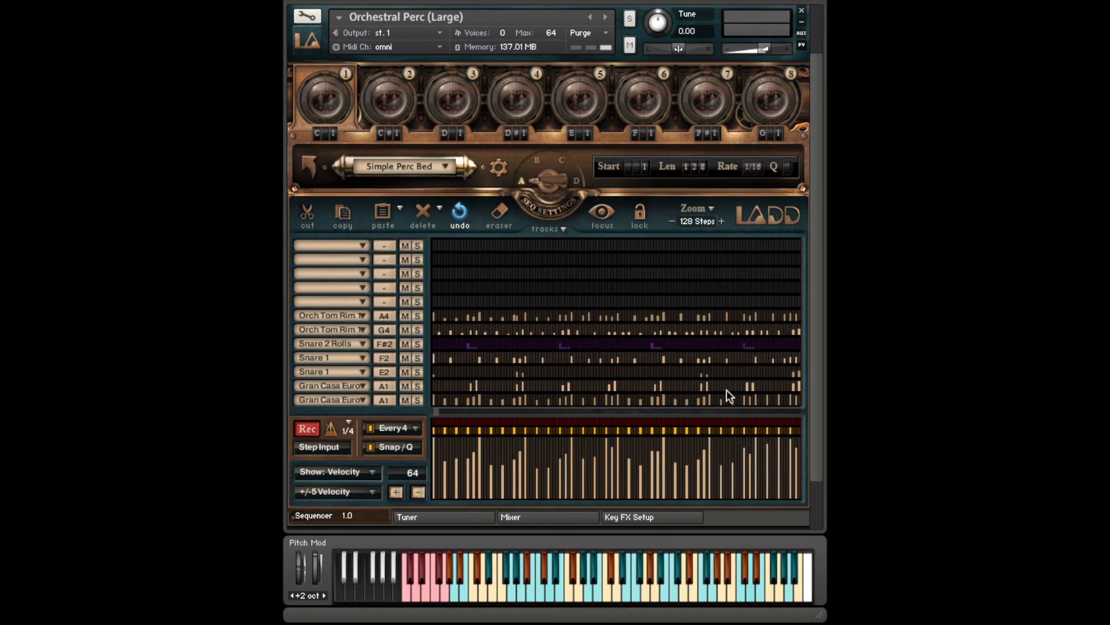
- Delete all notes from the Simple Perc Bed pattern and remove its unused tracks with Clean House
left_click(423, 214)
left_click(462, 212)
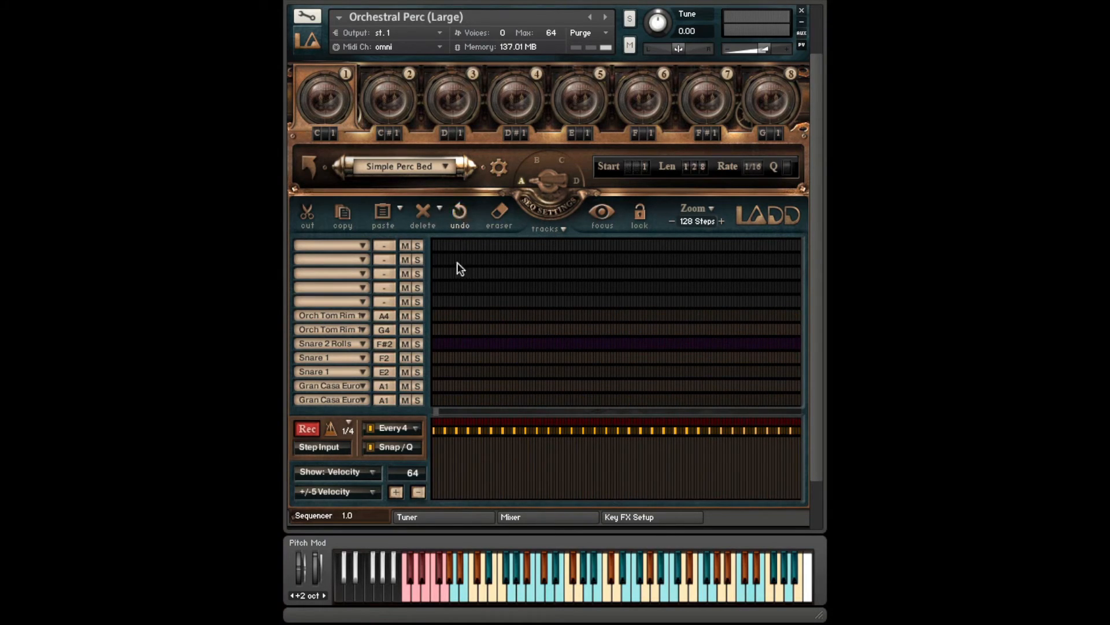
left_click(424, 214)
left_click(564, 228)
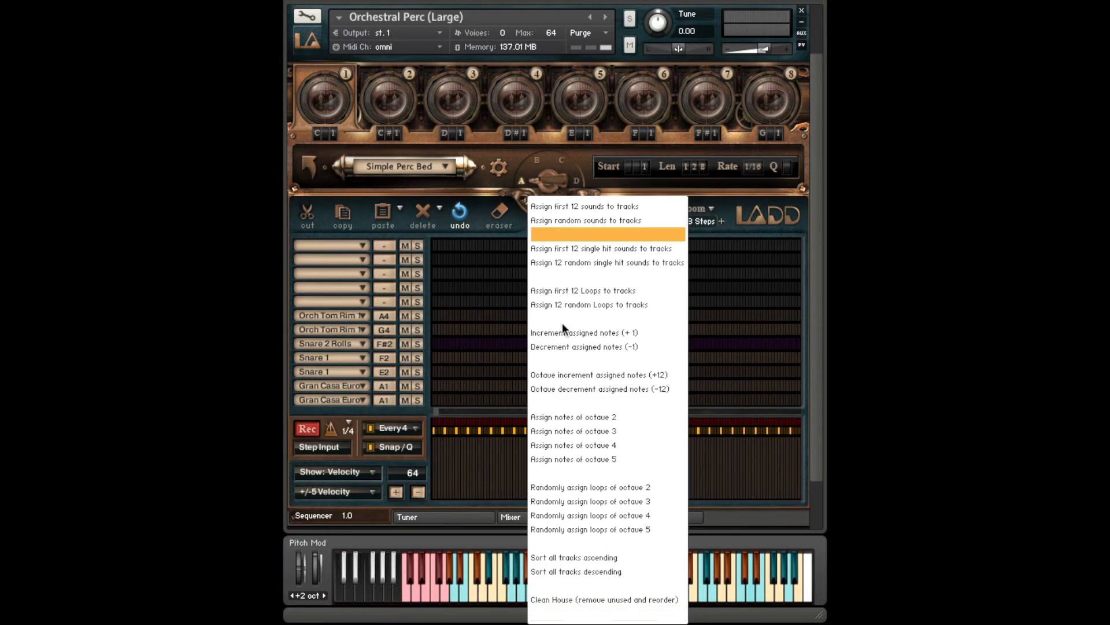
left_click(536, 598)
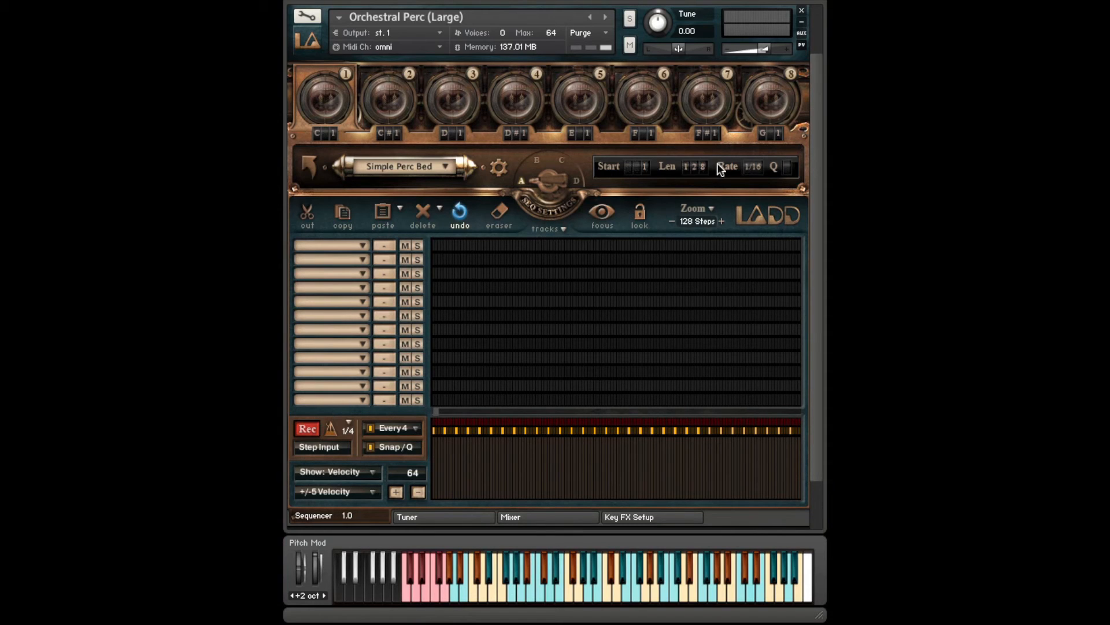
- Set the pattern length to 64 and the grid zoom to 64 Steps
left_click_drag(702, 166, 702, 237)
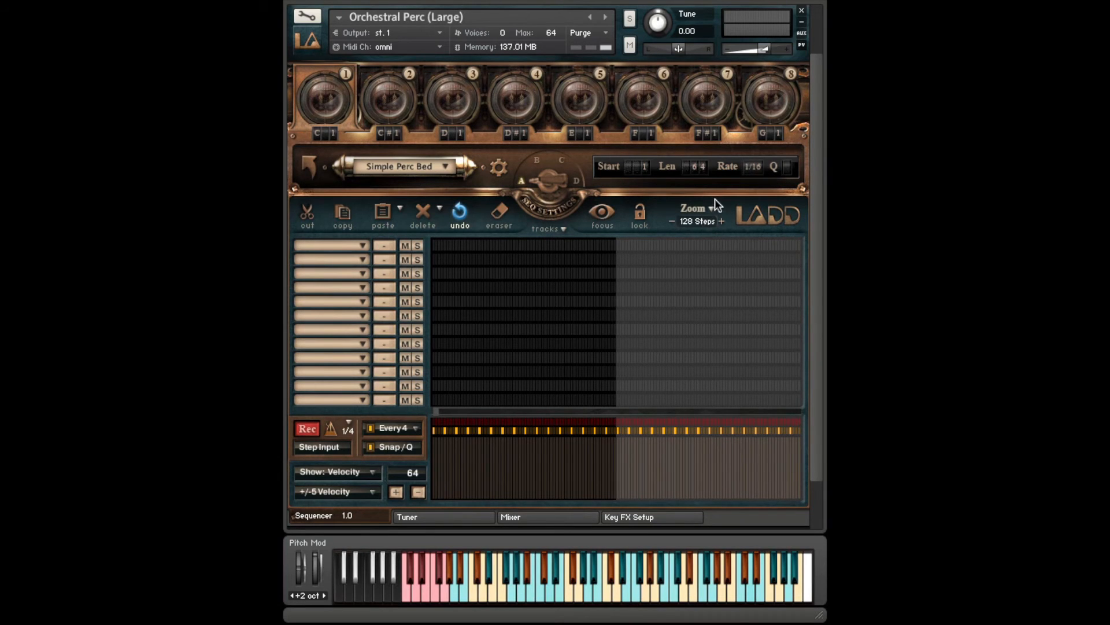
left_click(702, 219)
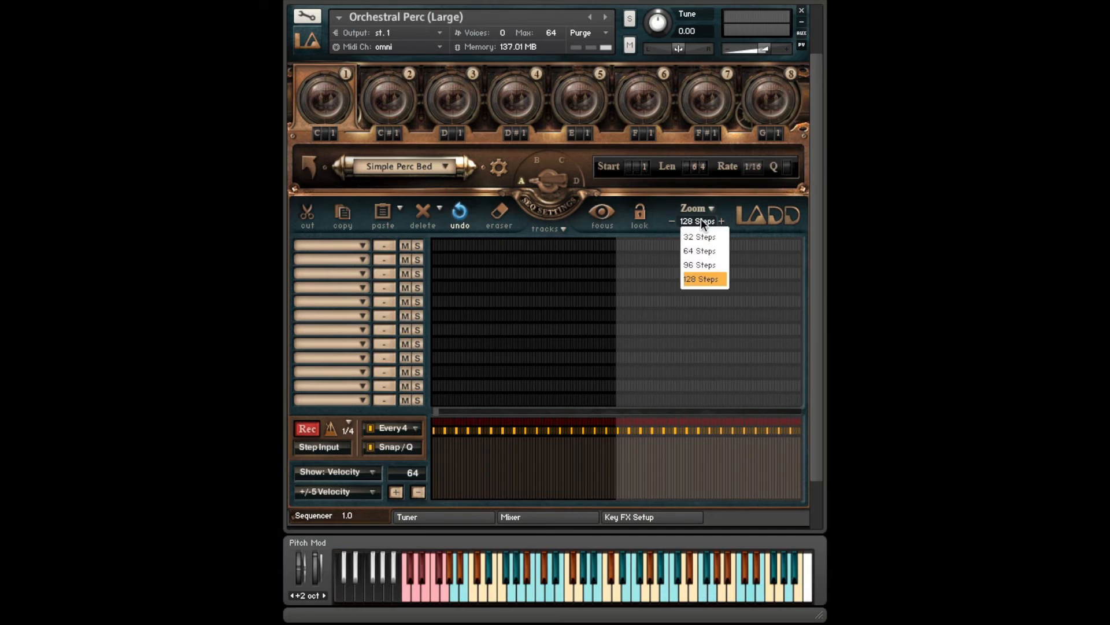
left_click(698, 249)
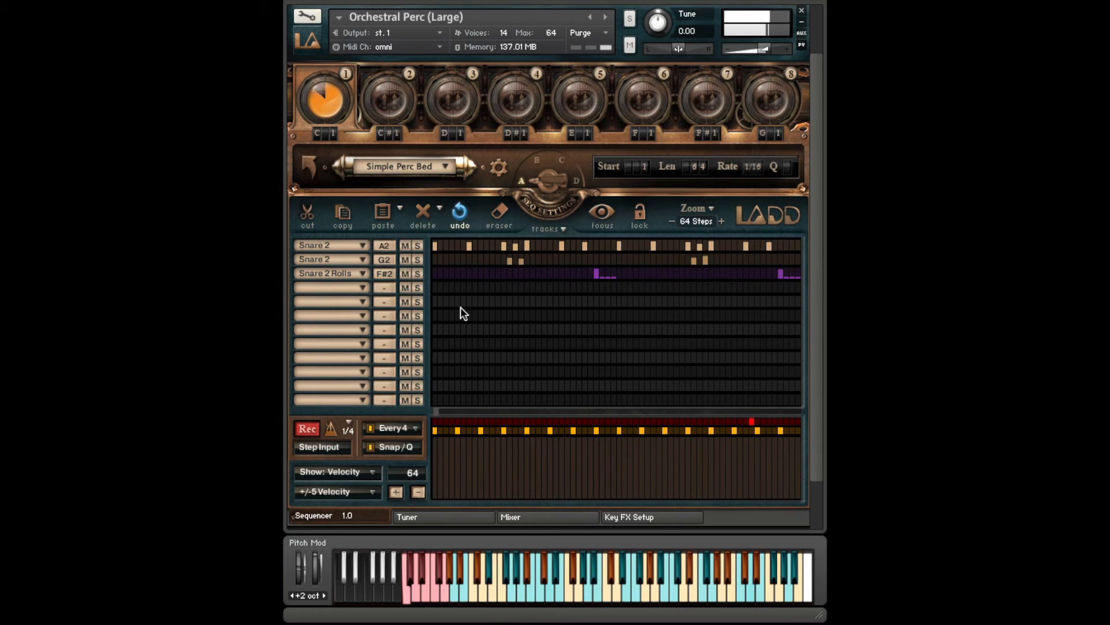
- Audition the two Snare 2 tracks and the Snare 2 Rolls track in turn and examine the velocities of each
left_click(317, 245)
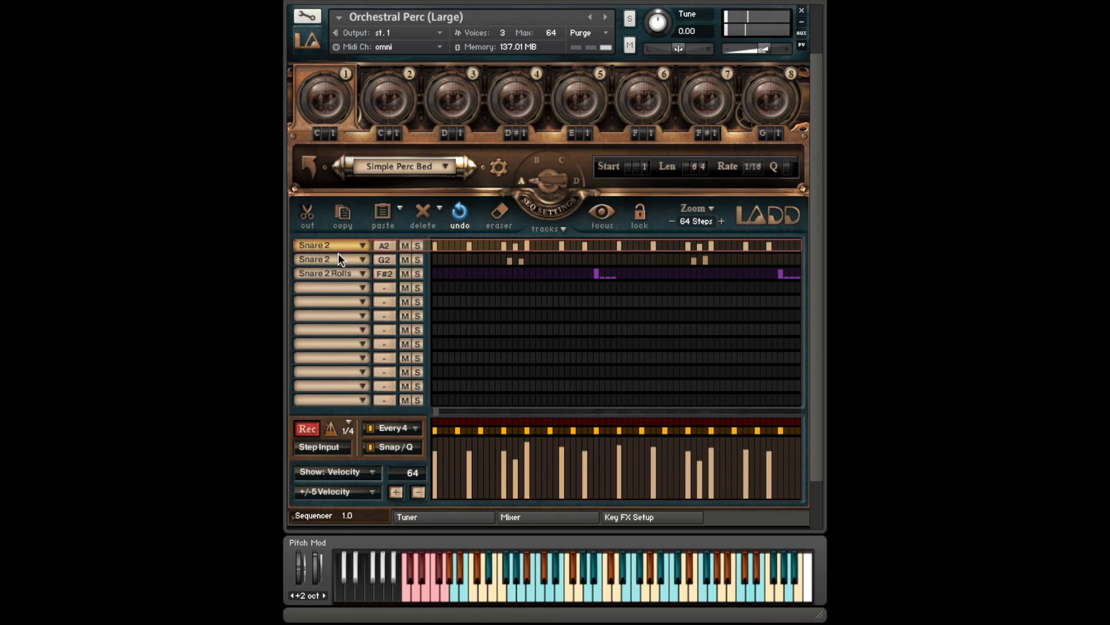
left_click(332, 261)
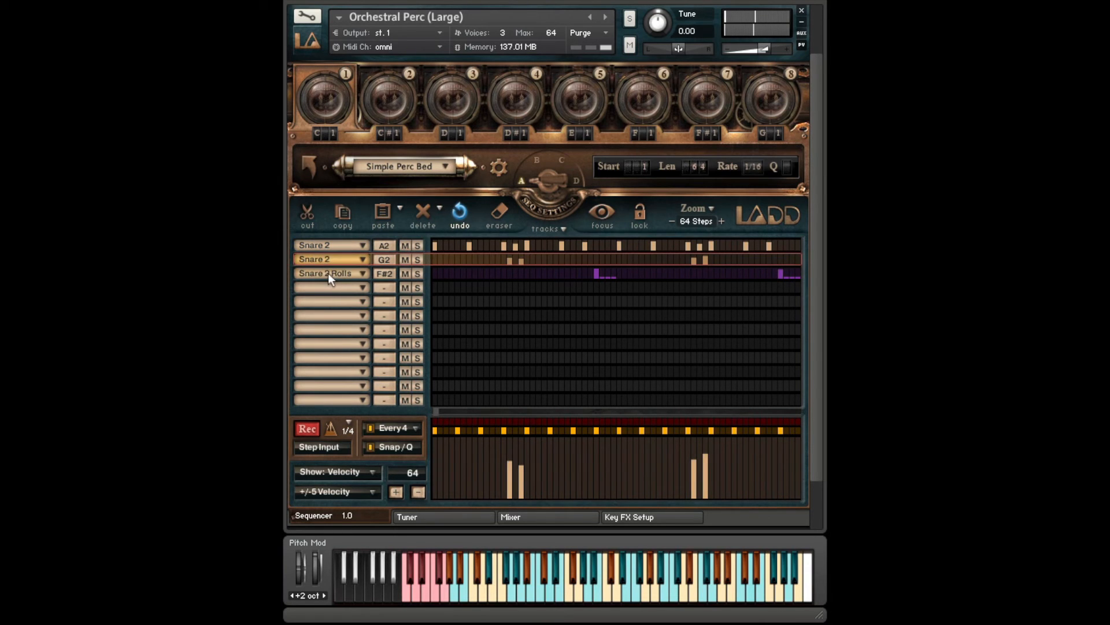
left_click(328, 273)
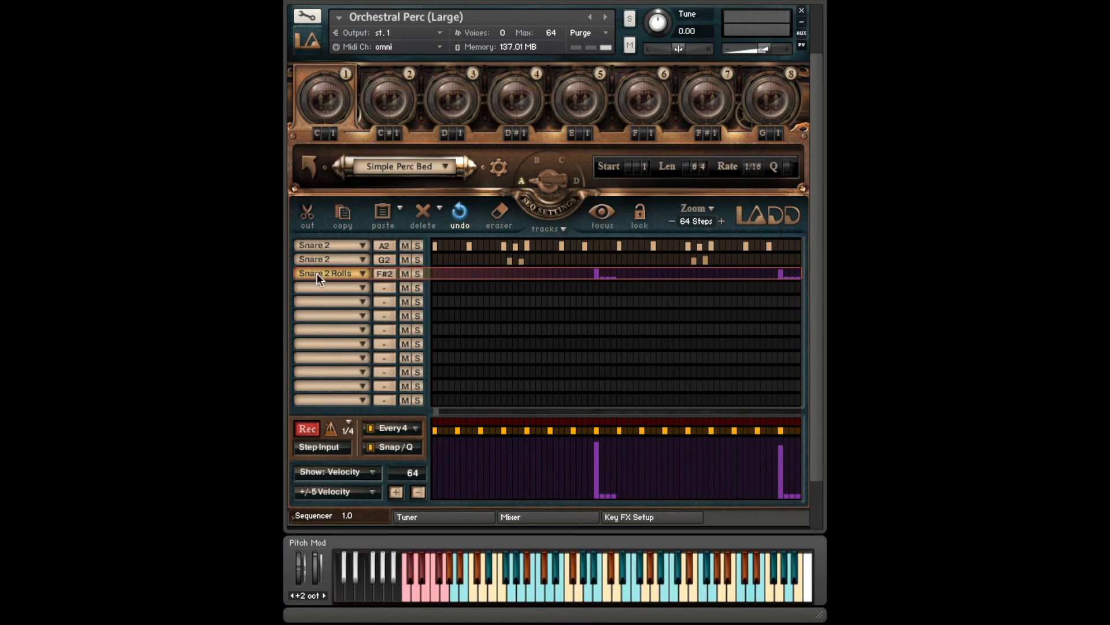
left_click(323, 255)
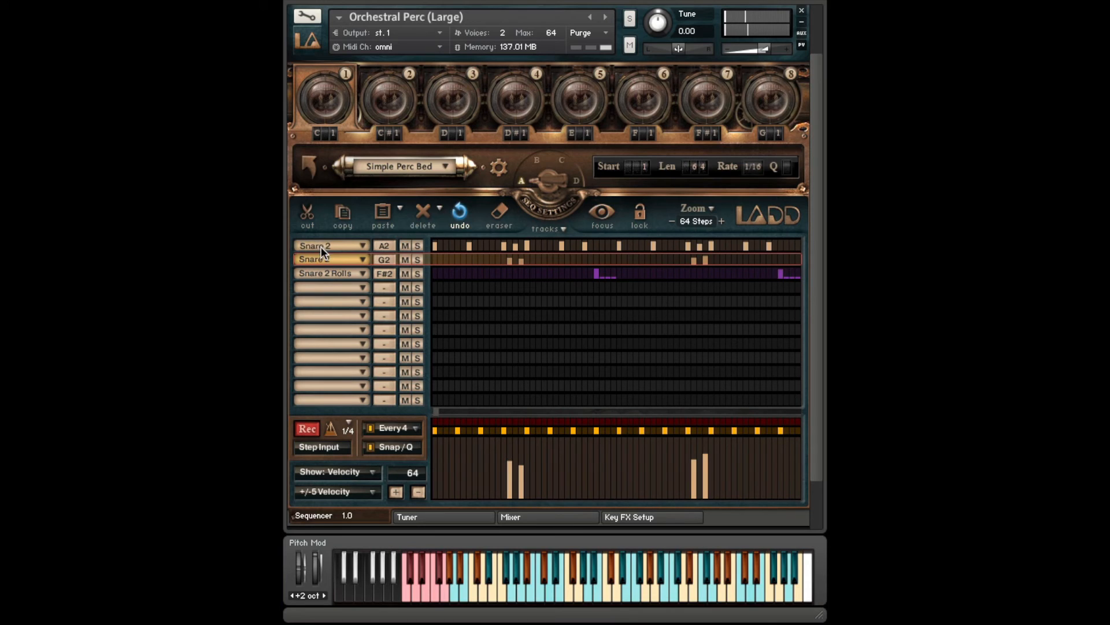
left_click(321, 246)
left_click(321, 274)
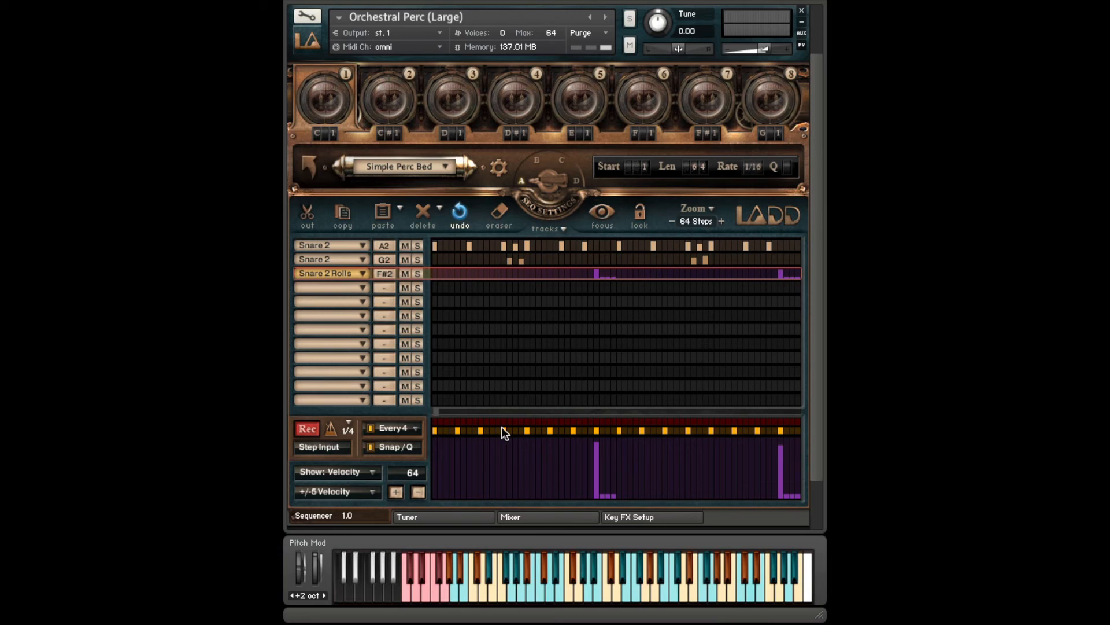
left_click(346, 258)
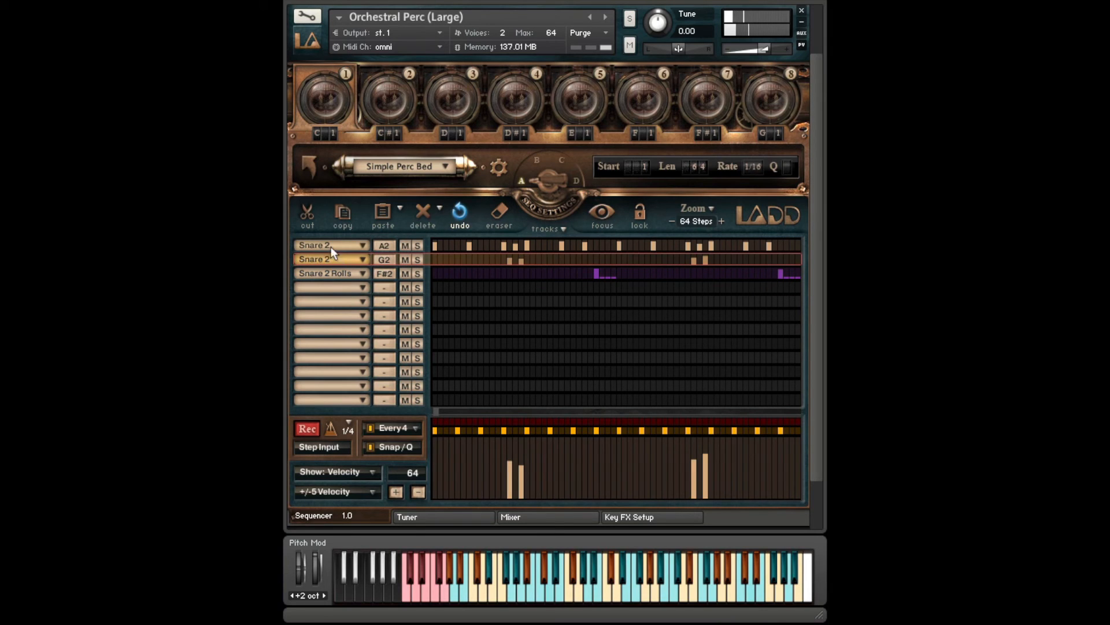
left_click(331, 246)
left_click(325, 273)
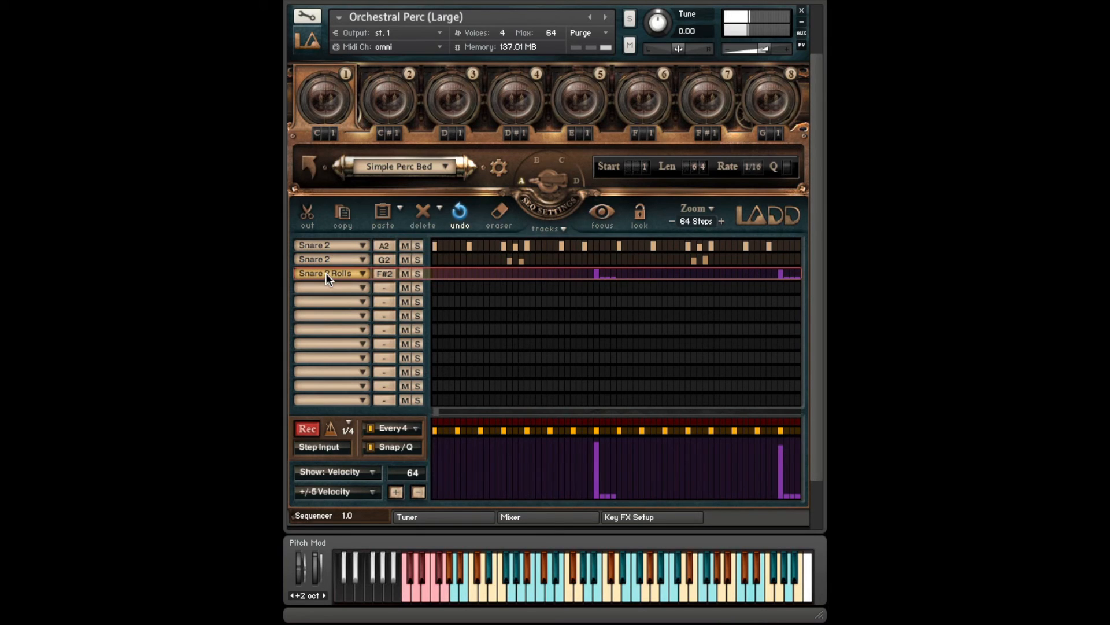
left_click(324, 244)
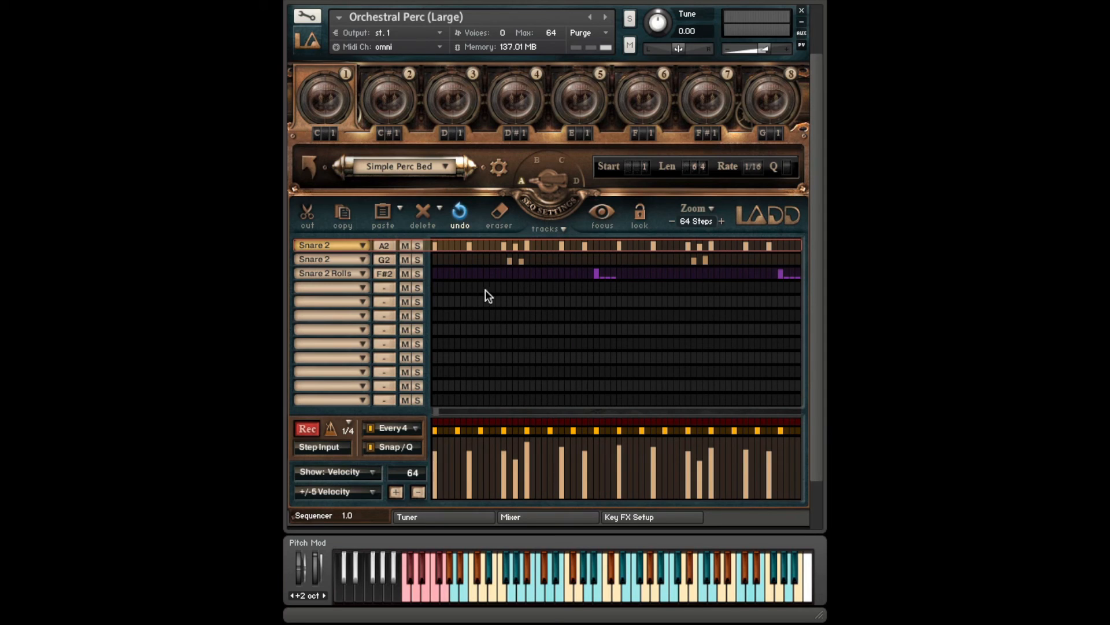
left_click(338, 258)
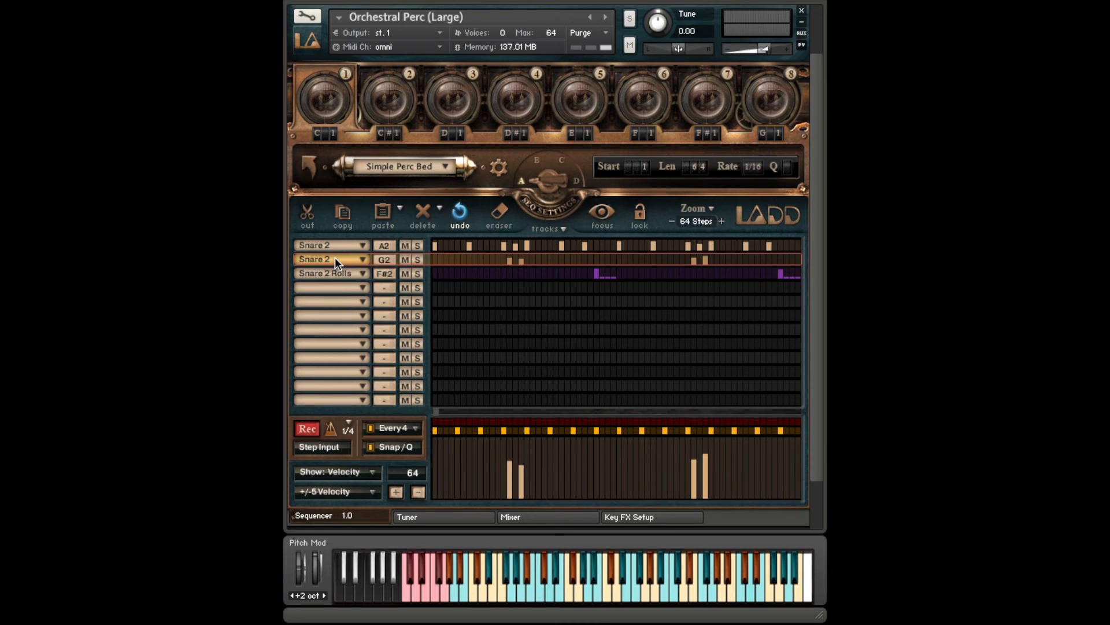
left_click(319, 273)
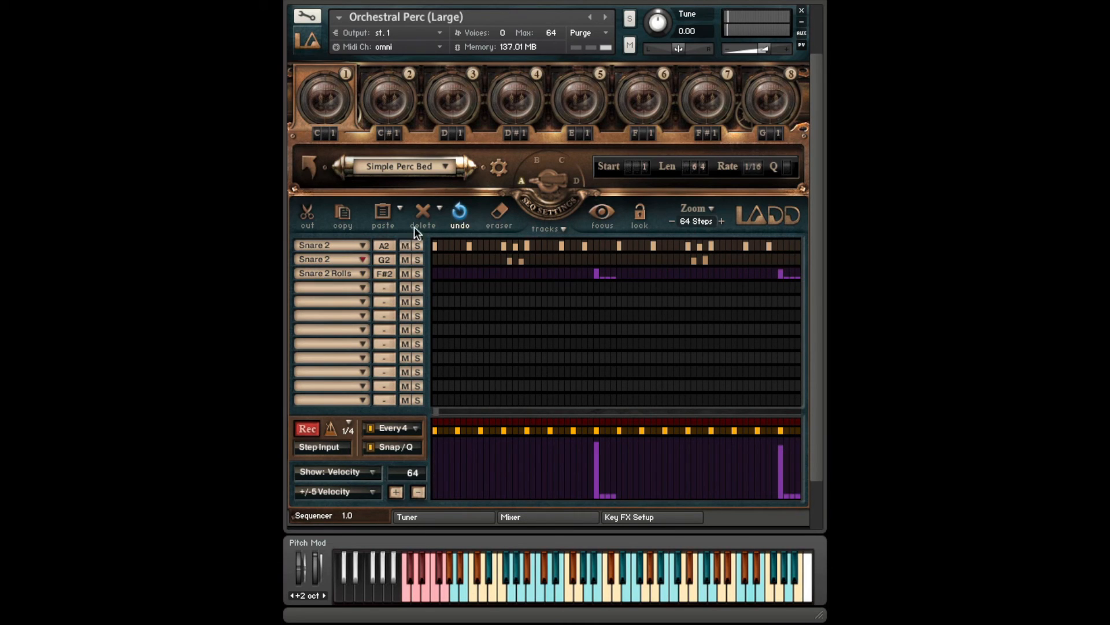
- Delete the recorded snare notes and clear the three emptied snare tracks with Clean House
left_click(424, 211)
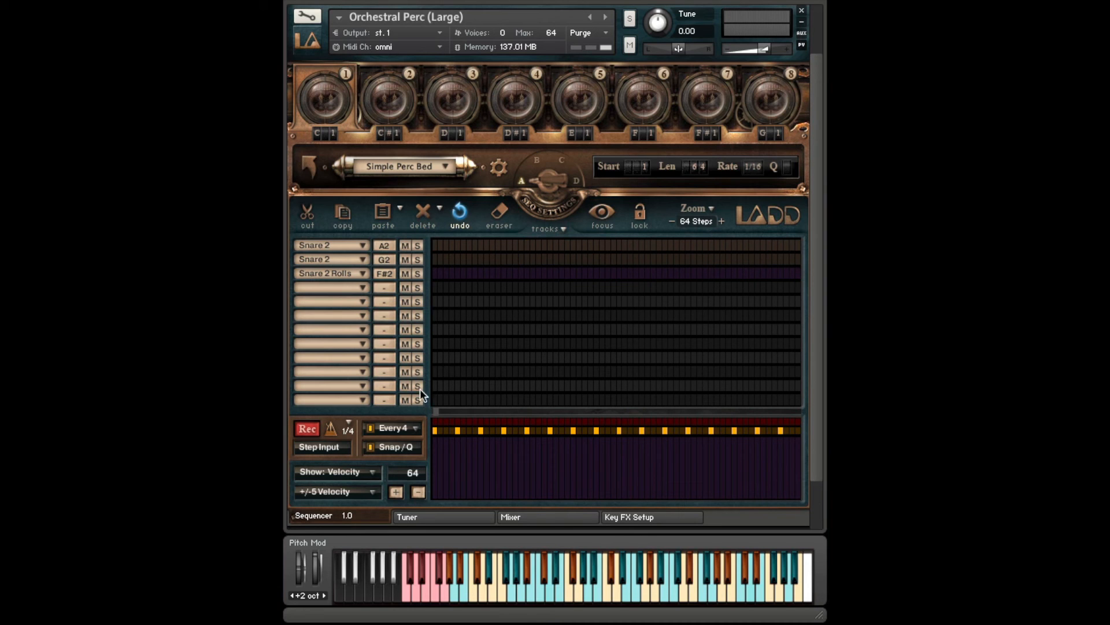
left_click(560, 230)
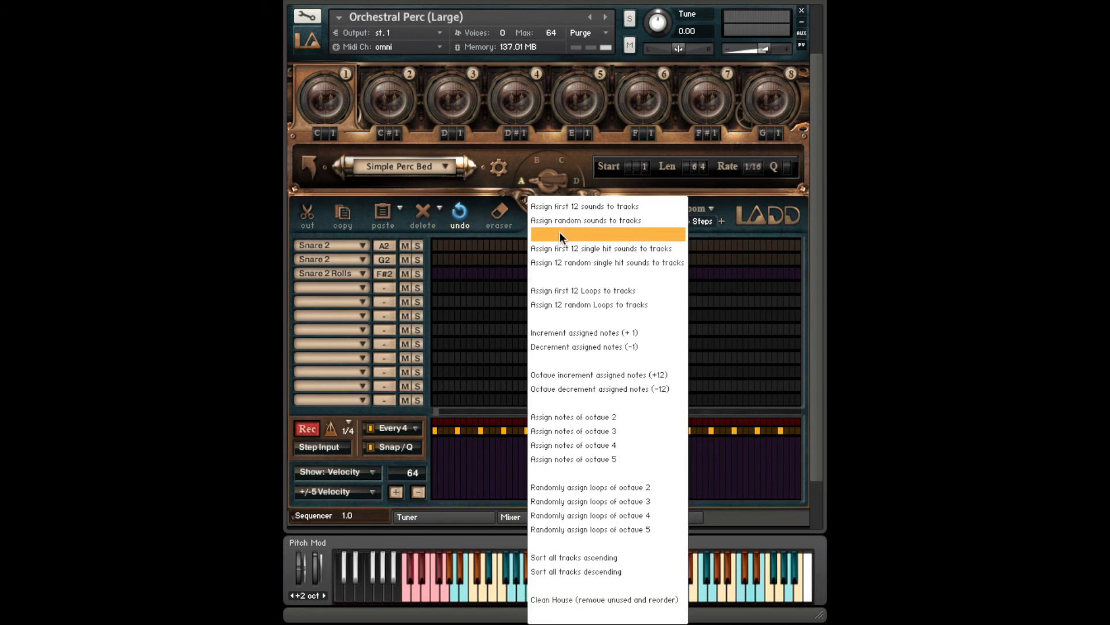
left_click(556, 599)
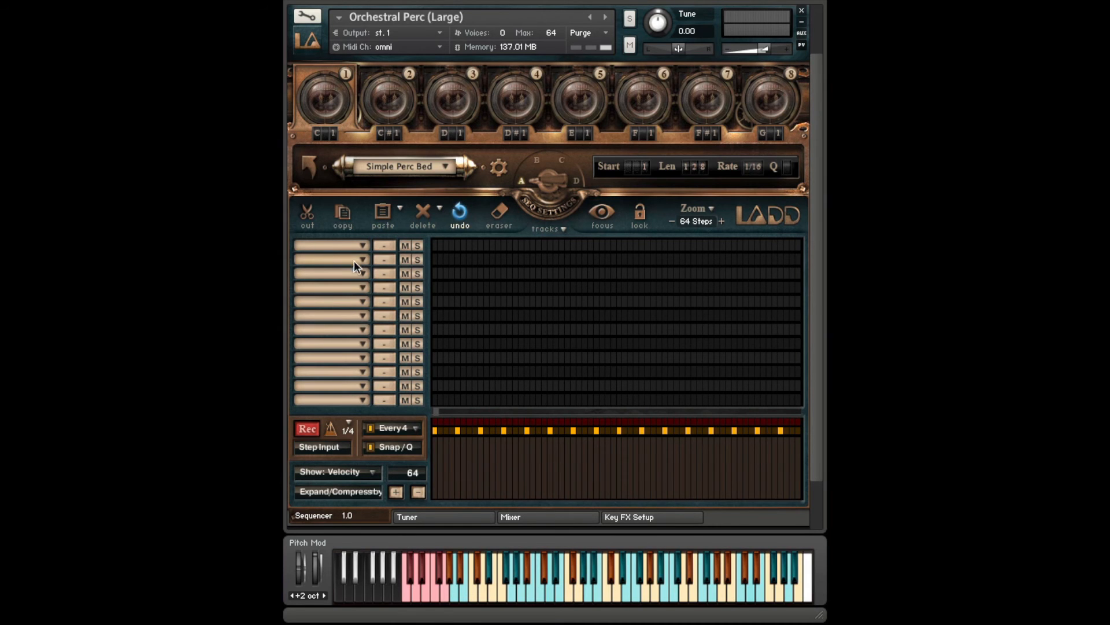
- Assign the G2 Snare 2 sound to the seventh track and select that track for editing
left_click(363, 316)
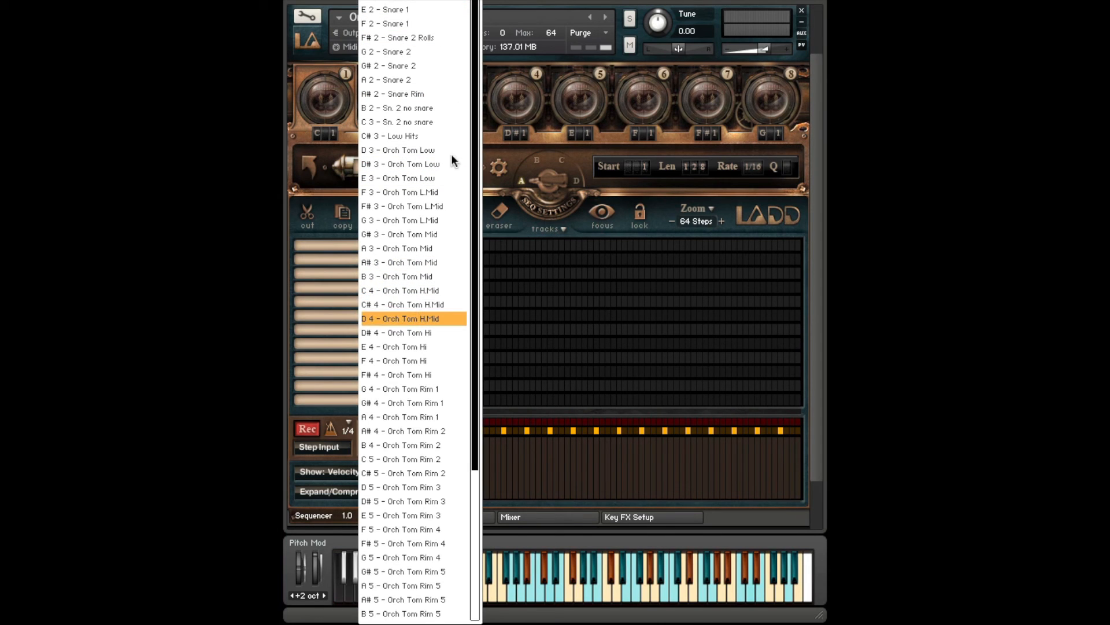
left_click(520, 232)
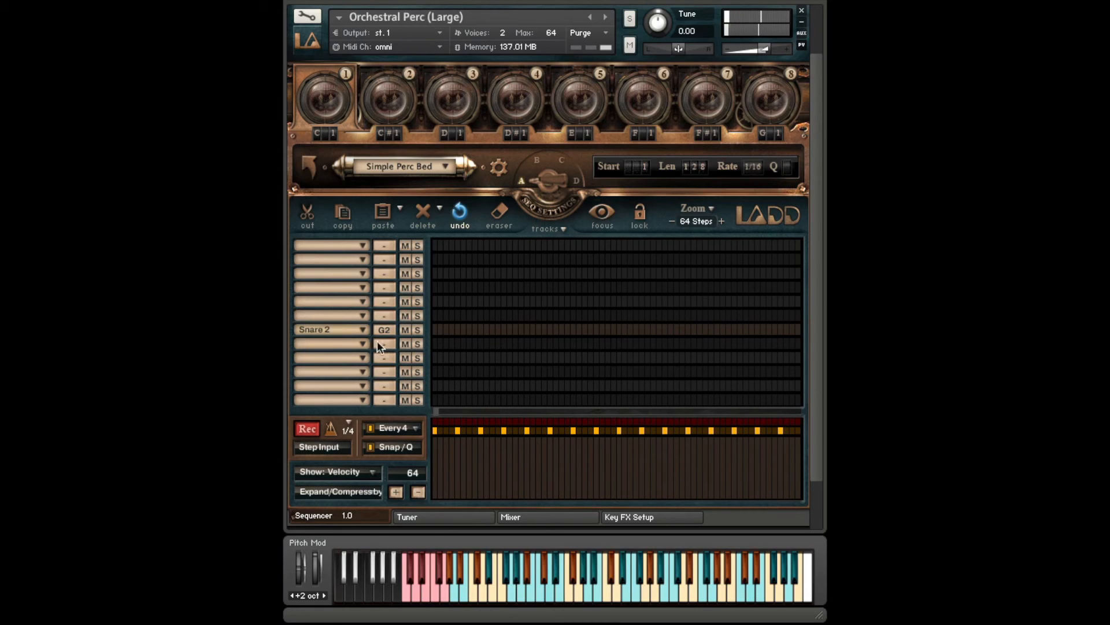
left_click(418, 329)
left_click(337, 327)
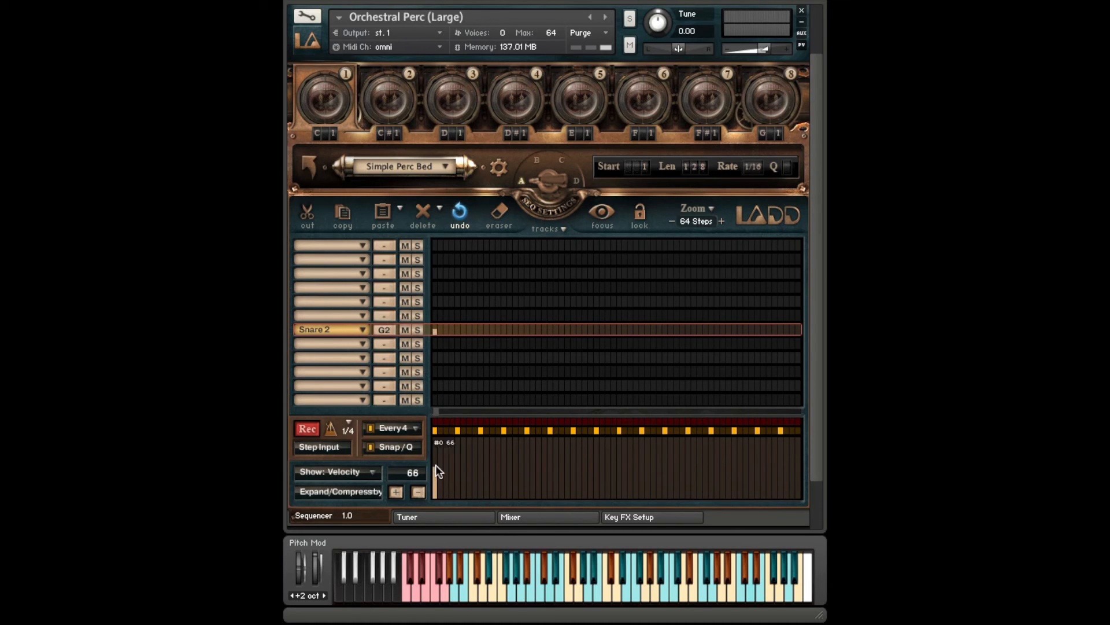
- Fill all 64 steps of the Snare 2 track with even low velocities, leaving a stronger first step
left_click(441, 466)
left_click(446, 470)
left_click(453, 470)
left_click_drag(438, 477, 797, 477)
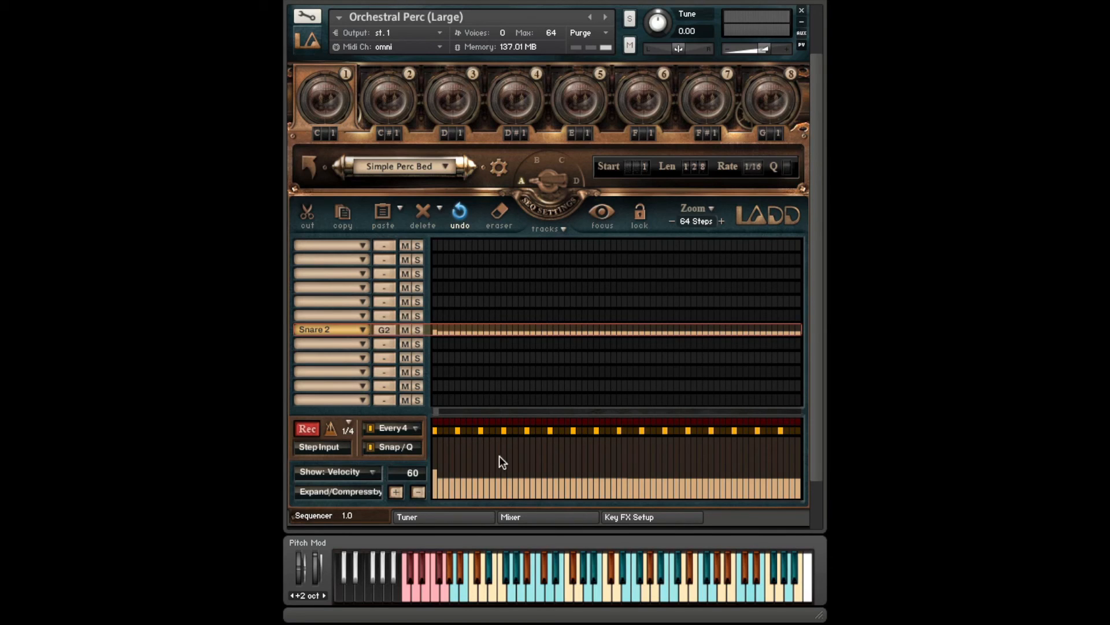
- Enable Snap/Q with Every 4 and draw accents of about 60 velocity on every fourth Snare 2 step
left_click(461, 469)
left_click(482, 468)
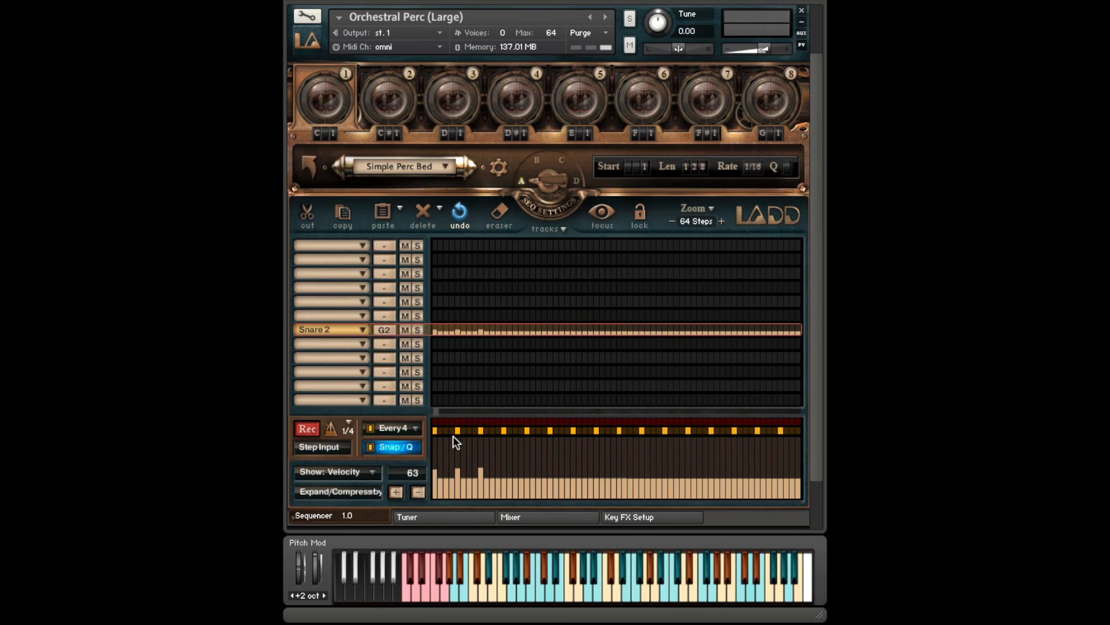
left_click_drag(436, 467, 799, 472)
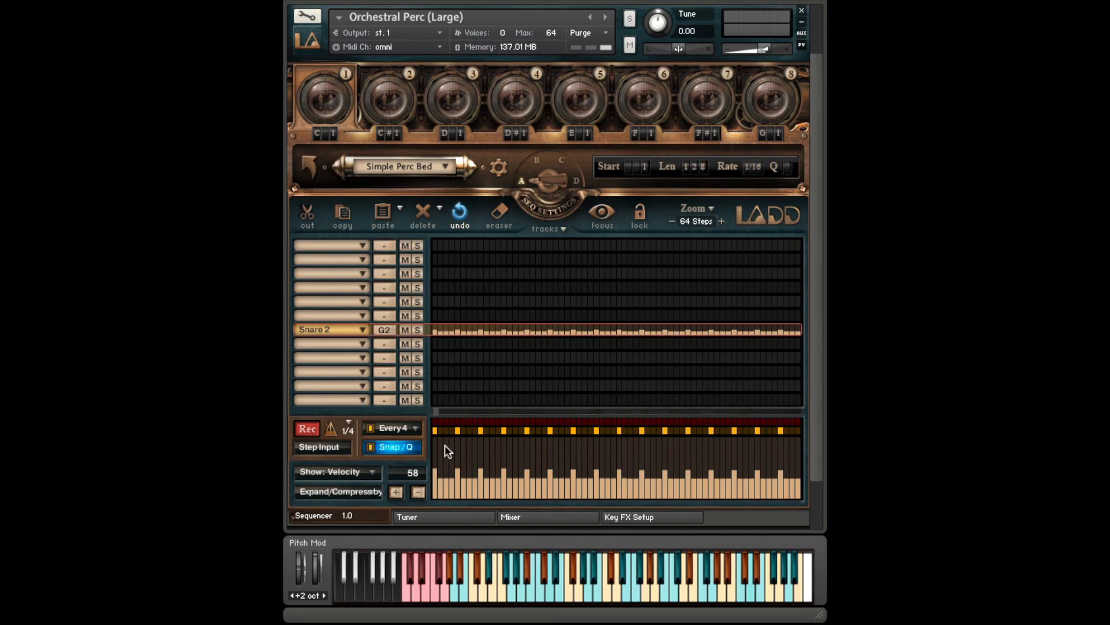
- Set the snap interval to Every 2 and draw velocities of about 58 on every second Snare 2 step
left_click(414, 432)
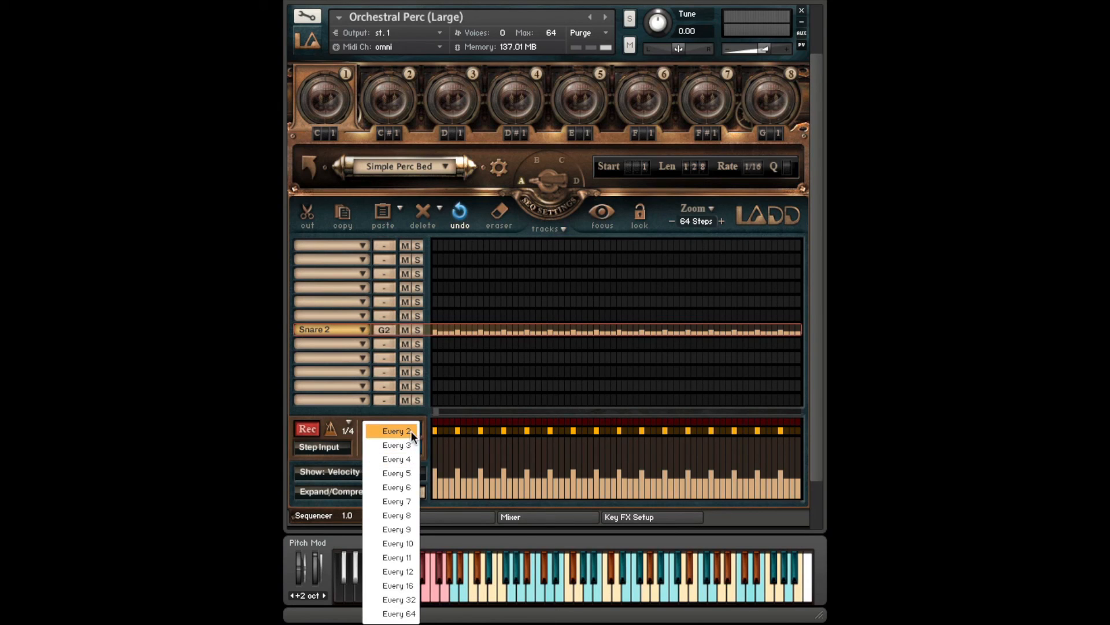
left_click(404, 458)
left_click_drag(435, 468, 801, 471)
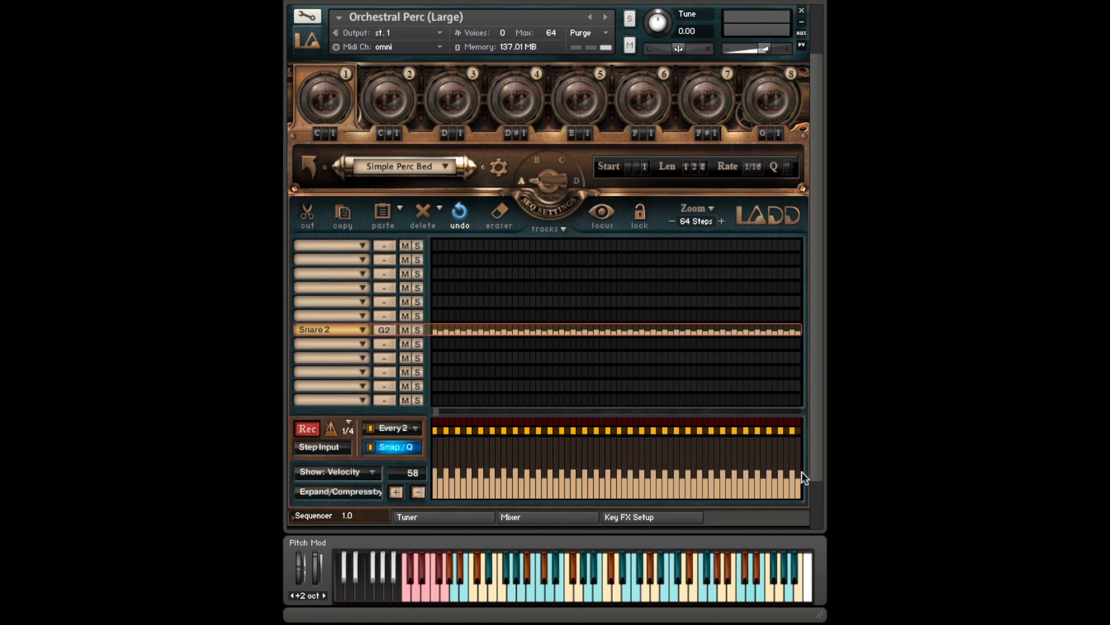
- Set the snap interval back to Every 4, raise every fourth Snare 2 step to about 85 velocity, and play the pattern
left_click(415, 429)
left_click(396, 459)
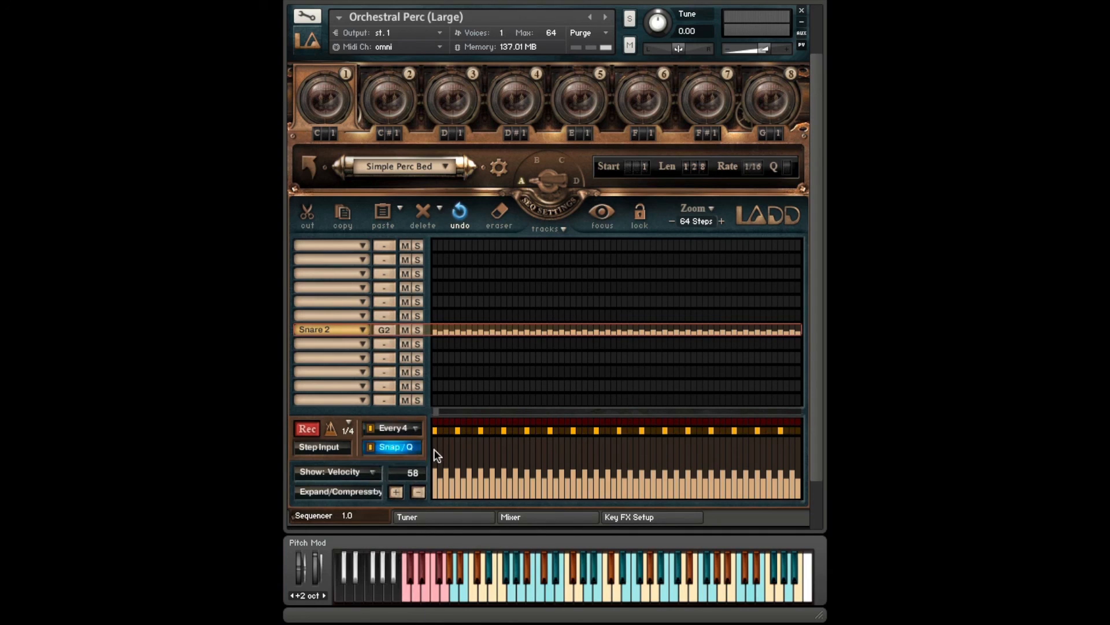
left_click_drag(435, 455, 799, 455)
key("space")
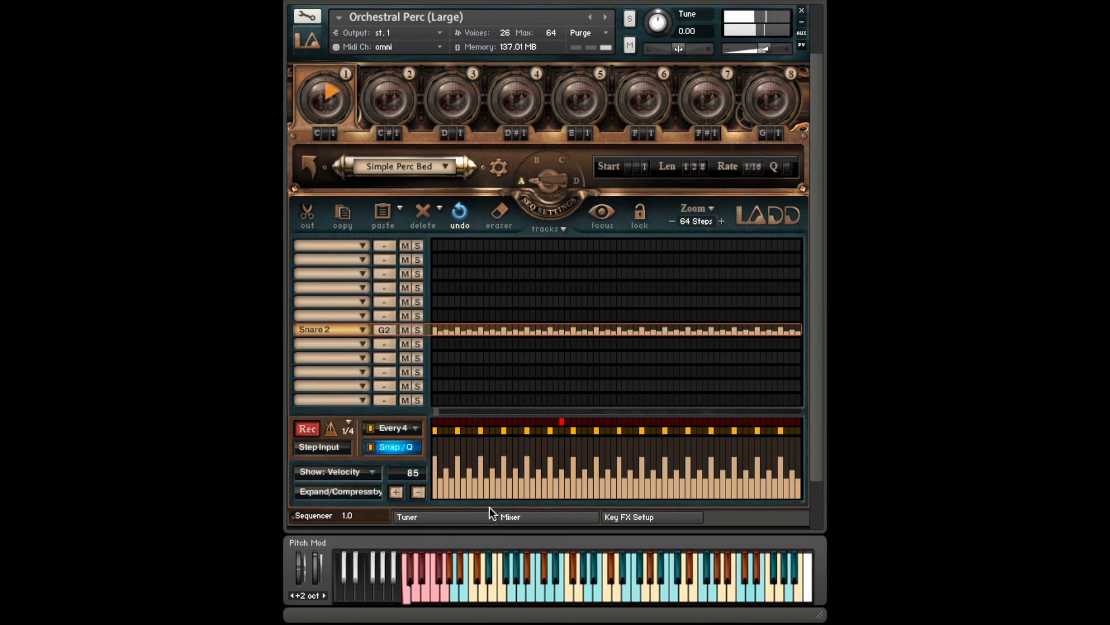
- Select Rand Vel +/- 5 and apply it three times to randomise the Snare 2 velocities
left_click(373, 491)
left_click(347, 487)
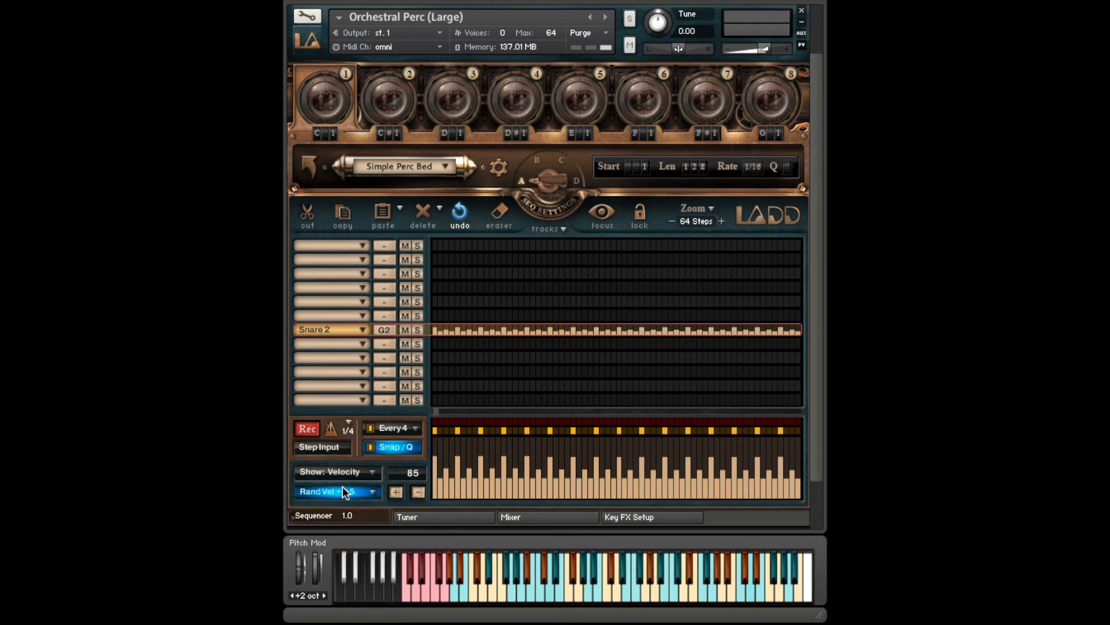
left_click(394, 490)
left_click(394, 491)
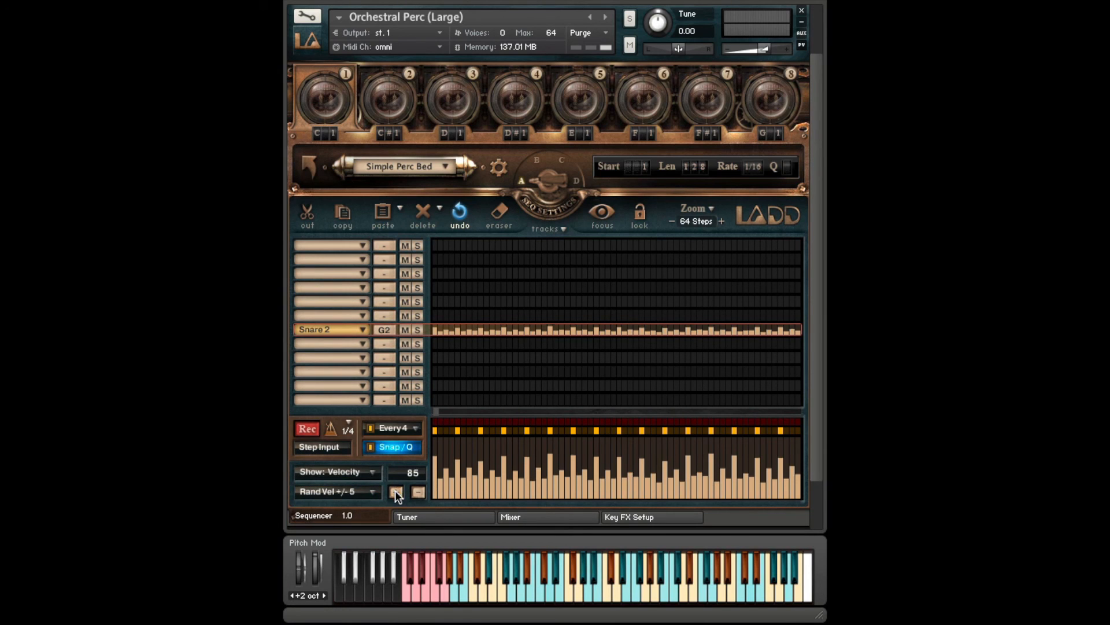
left_click(394, 490)
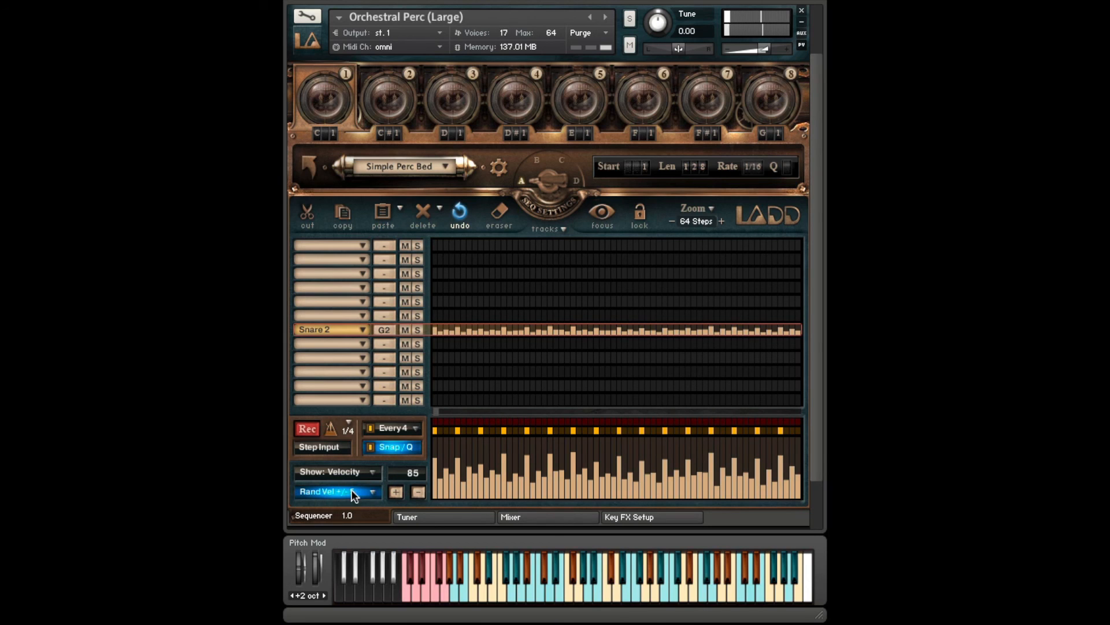
- Select Expand/Compress by 25% and compress the Snare 2 velocities
left_click(368, 490)
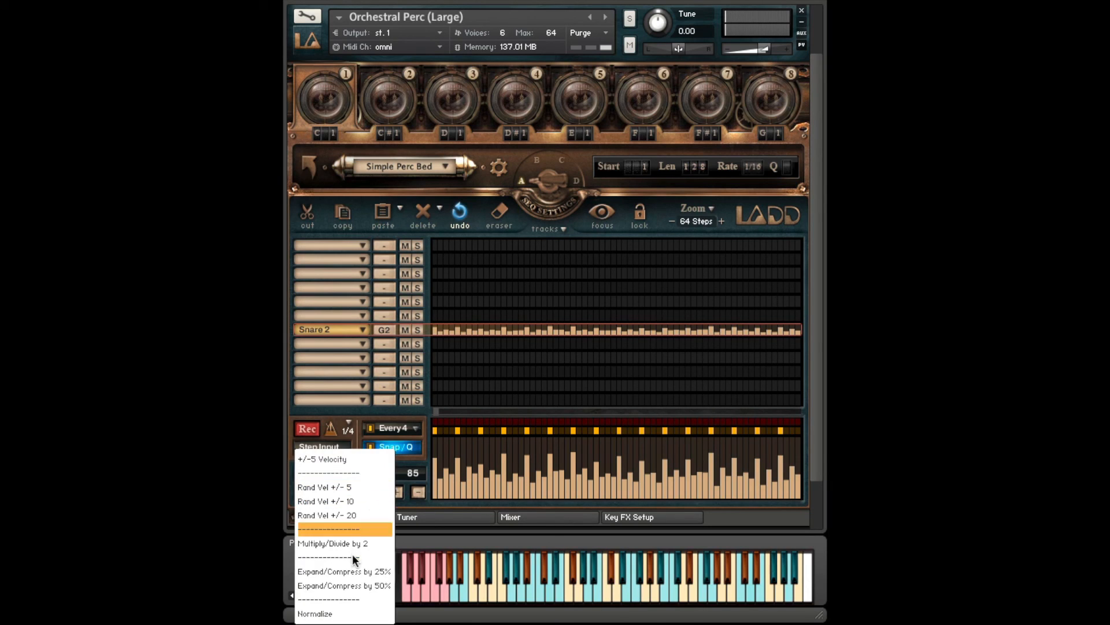
left_click(354, 572)
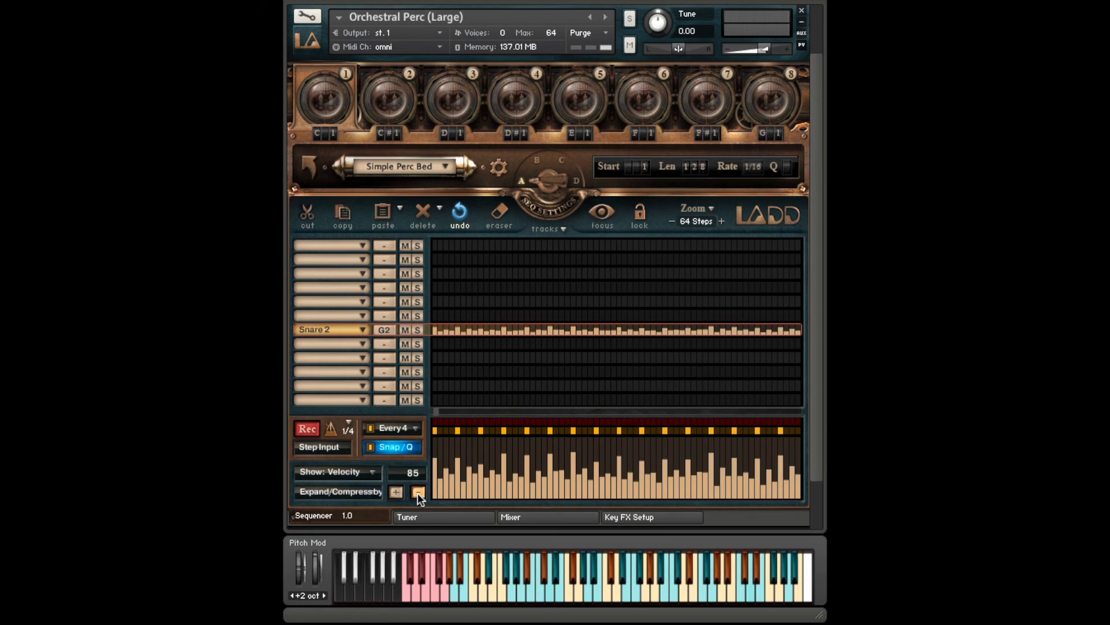
left_click(415, 491)
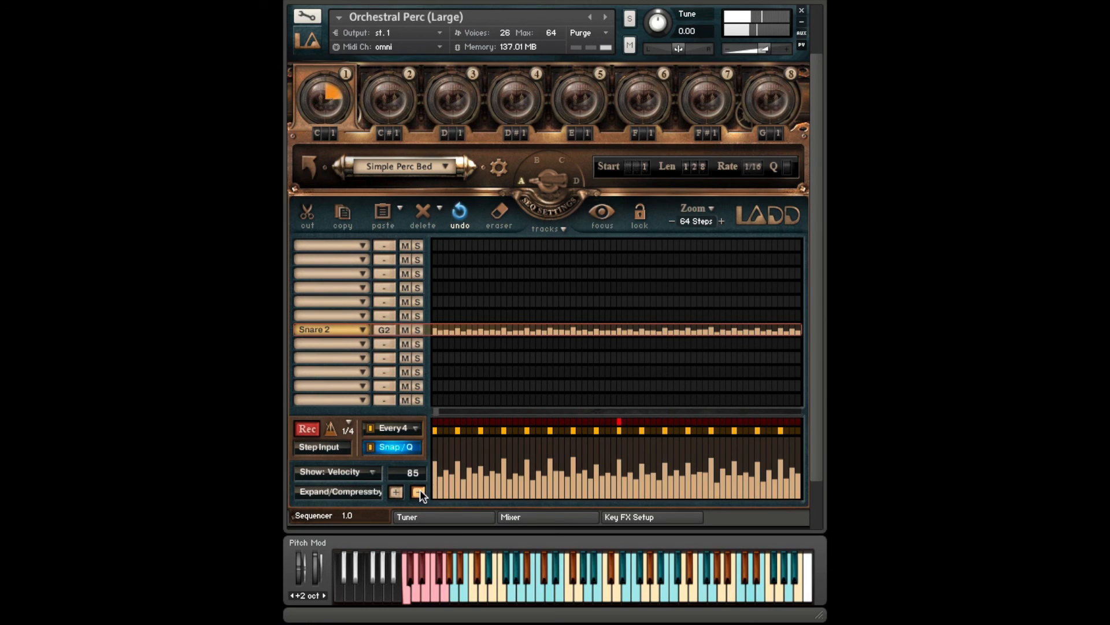
left_click(420, 491)
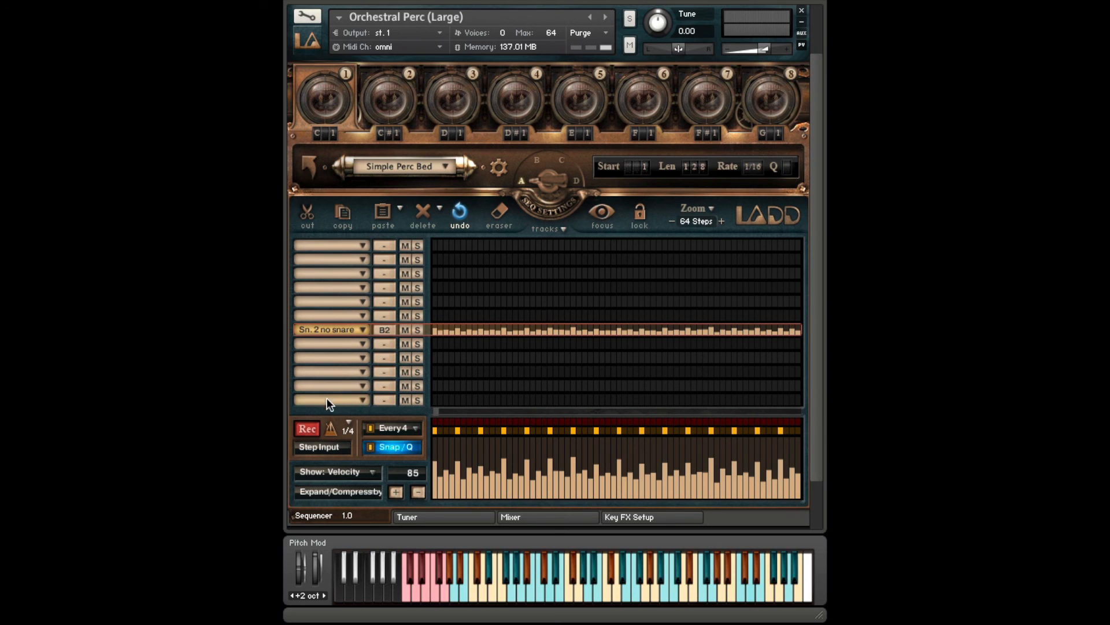
- Run Clean House on the sequencer tracks to remove unused ones and reorder the rest
left_click(560, 227)
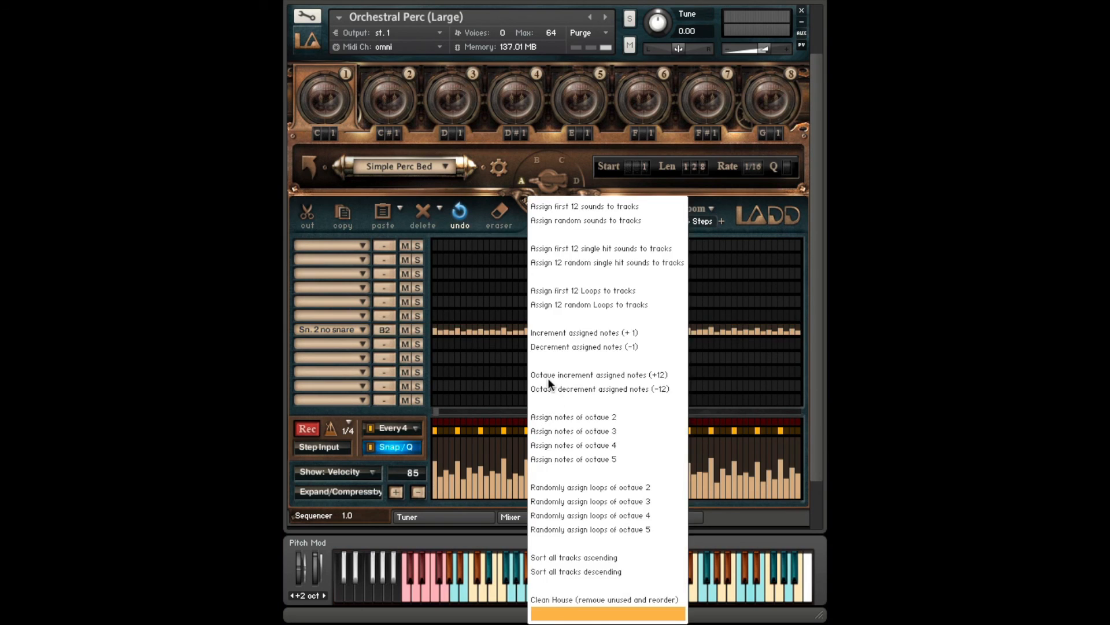
left_click(583, 600)
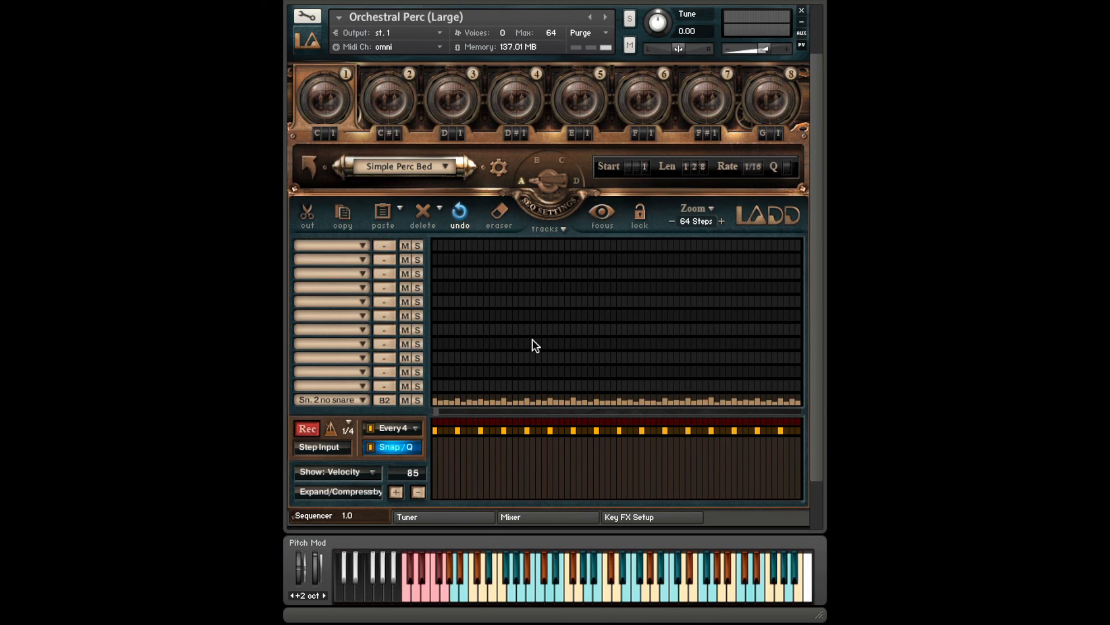
left_click(505, 168)
left_click(516, 161)
left_click(543, 176)
left_click(534, 178)
- Toggle solo on the empty track directly above Sn. 2 no snare, and leave that track muted
left_click(417, 386)
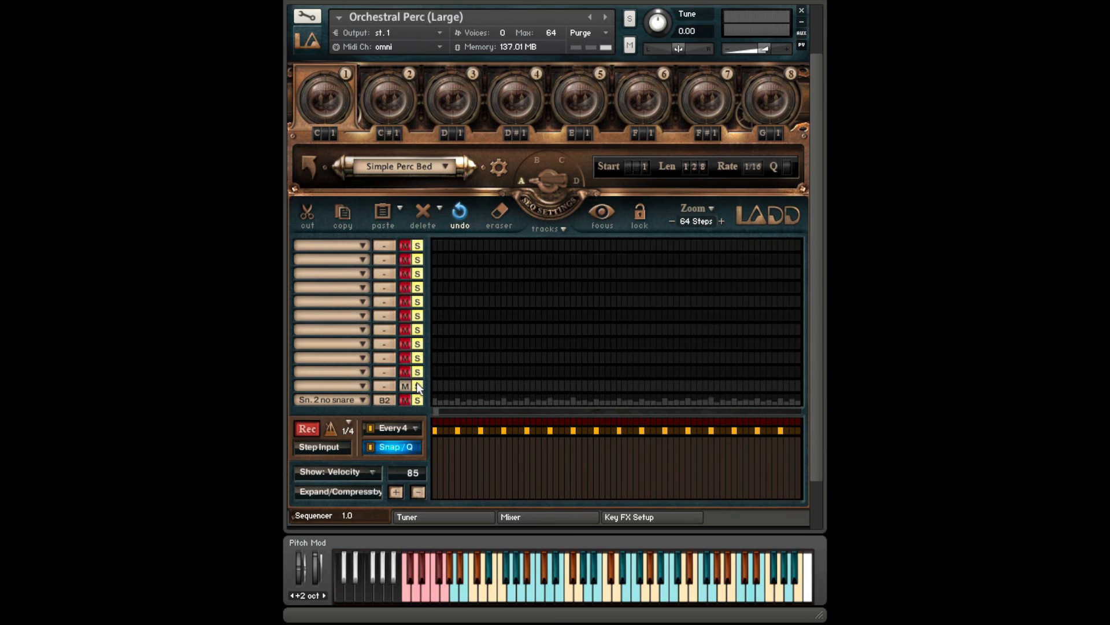
left_click(407, 384)
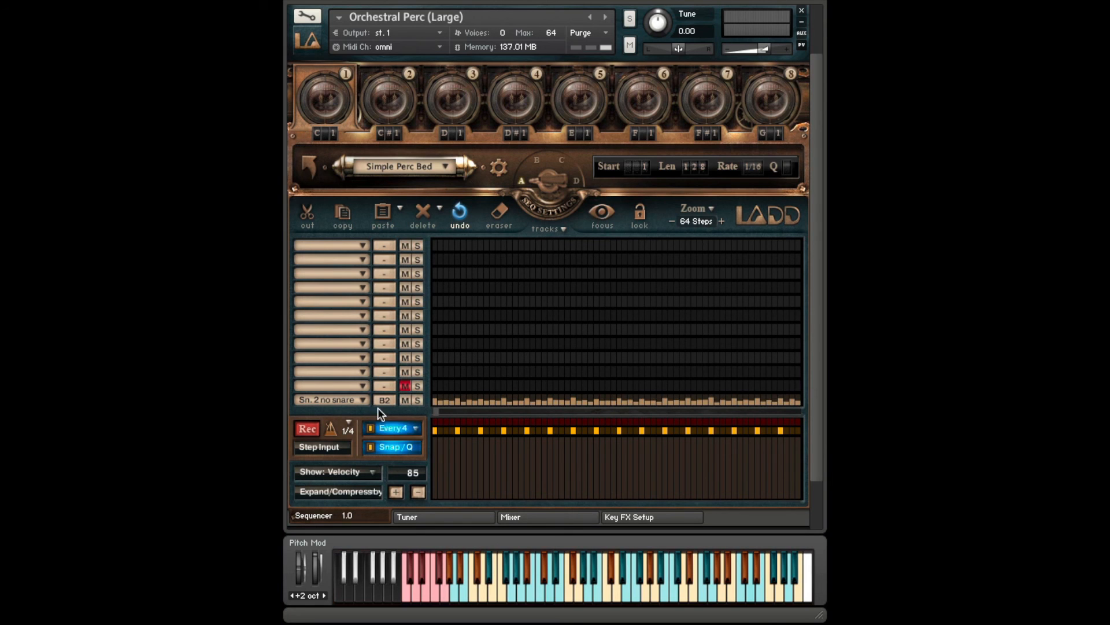